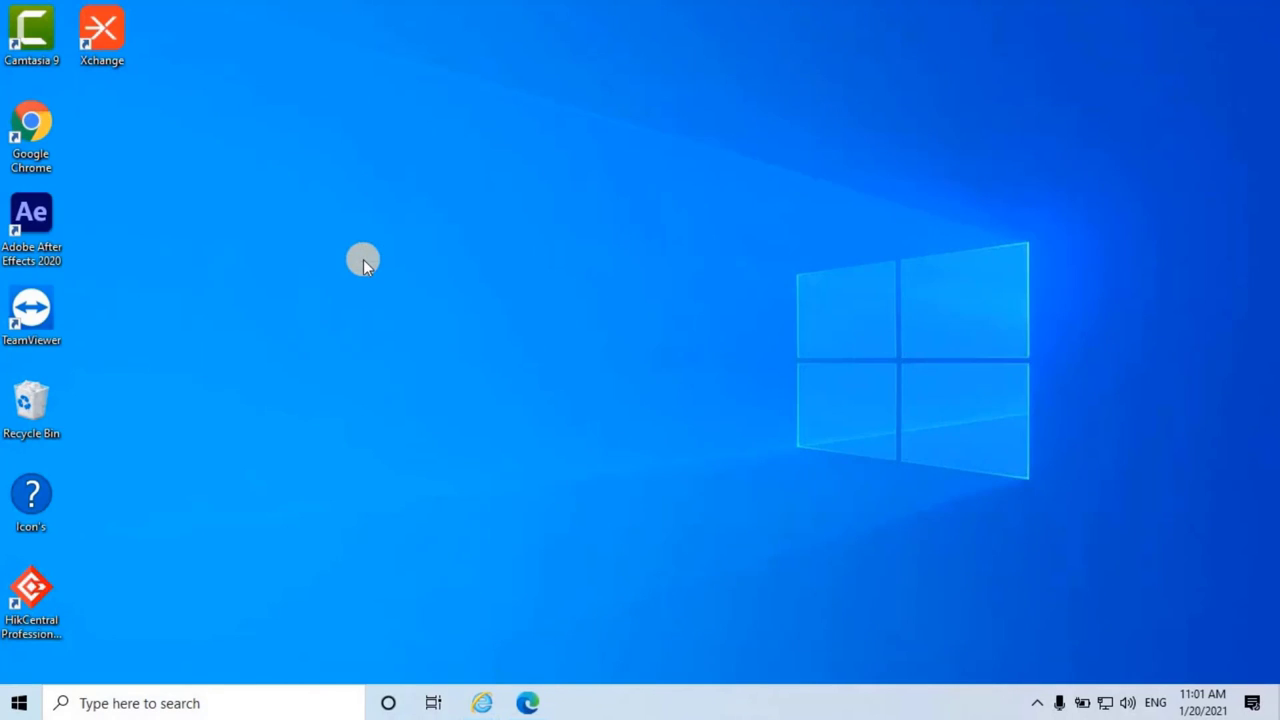
Step: Launch Remote Desktop Connection and connect to the NVR's address
click(243, 705)
text(re)
key(Return)
key(BackSpace)
text(55)
key(Return)
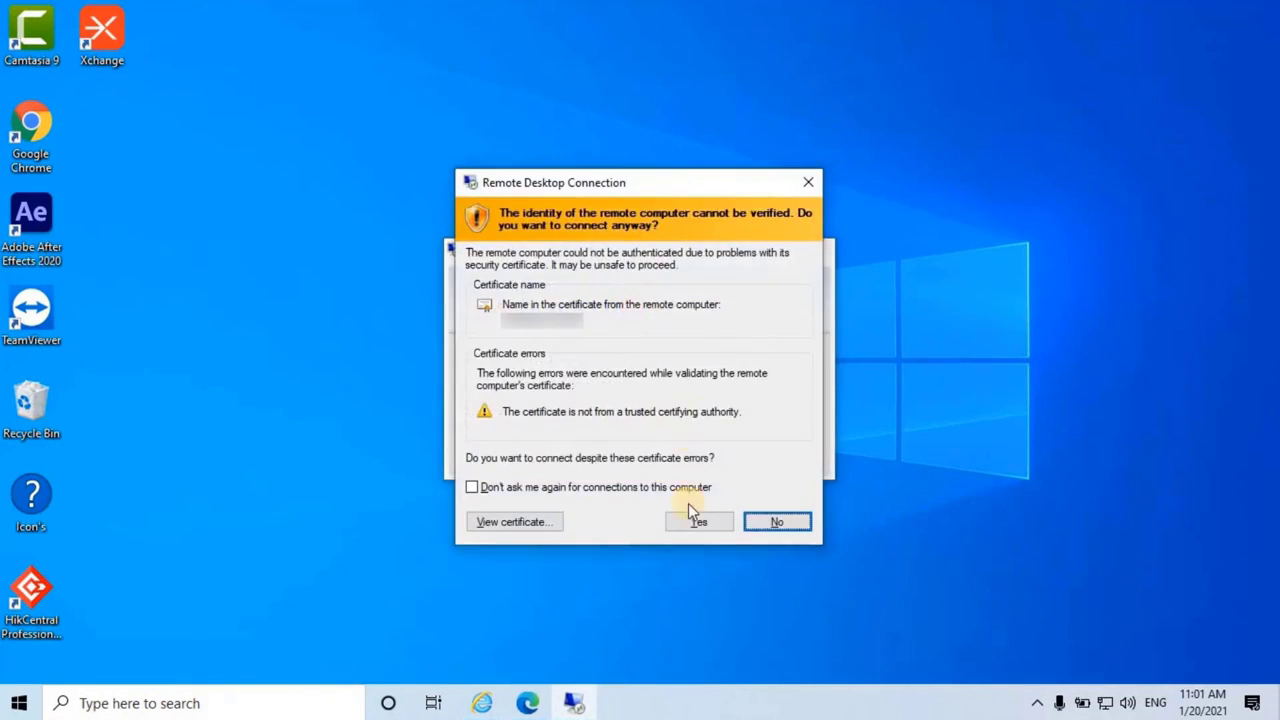
Step: Accept the certificate and view the NVR's Configurator camera list, collapsing the expanded camera
click(686, 518)
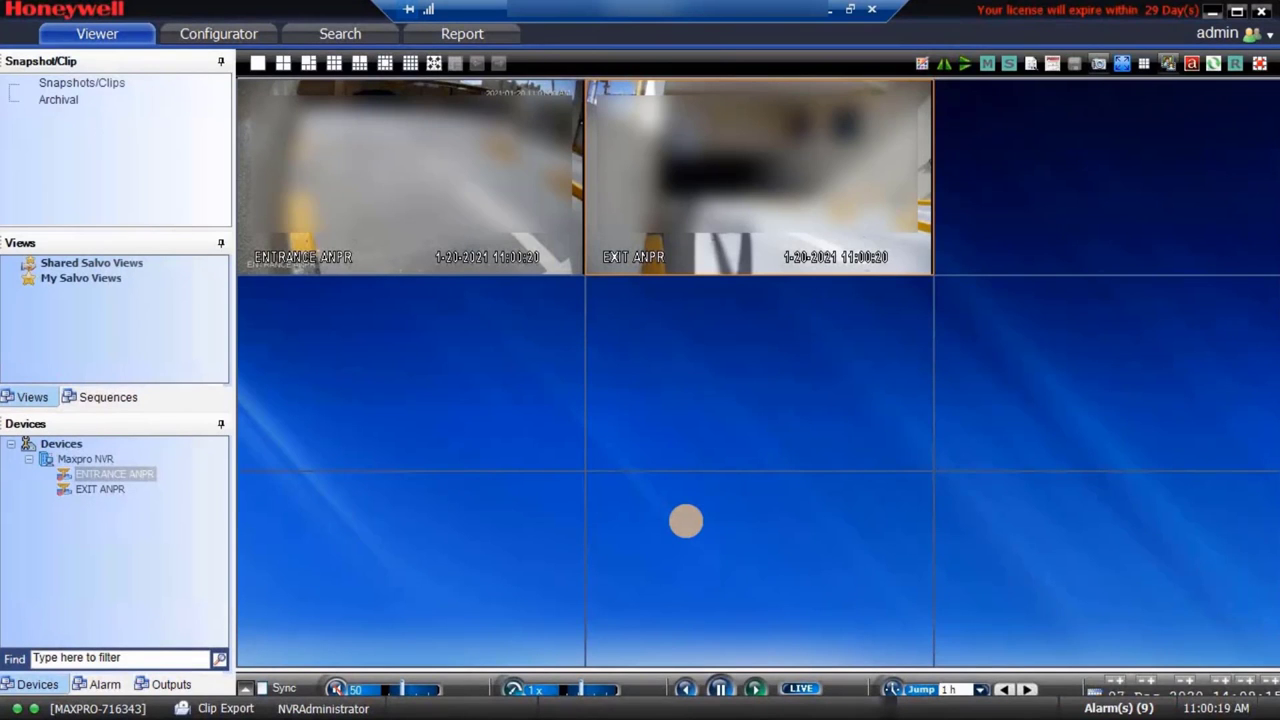
click(218, 35)
click(39, 190)
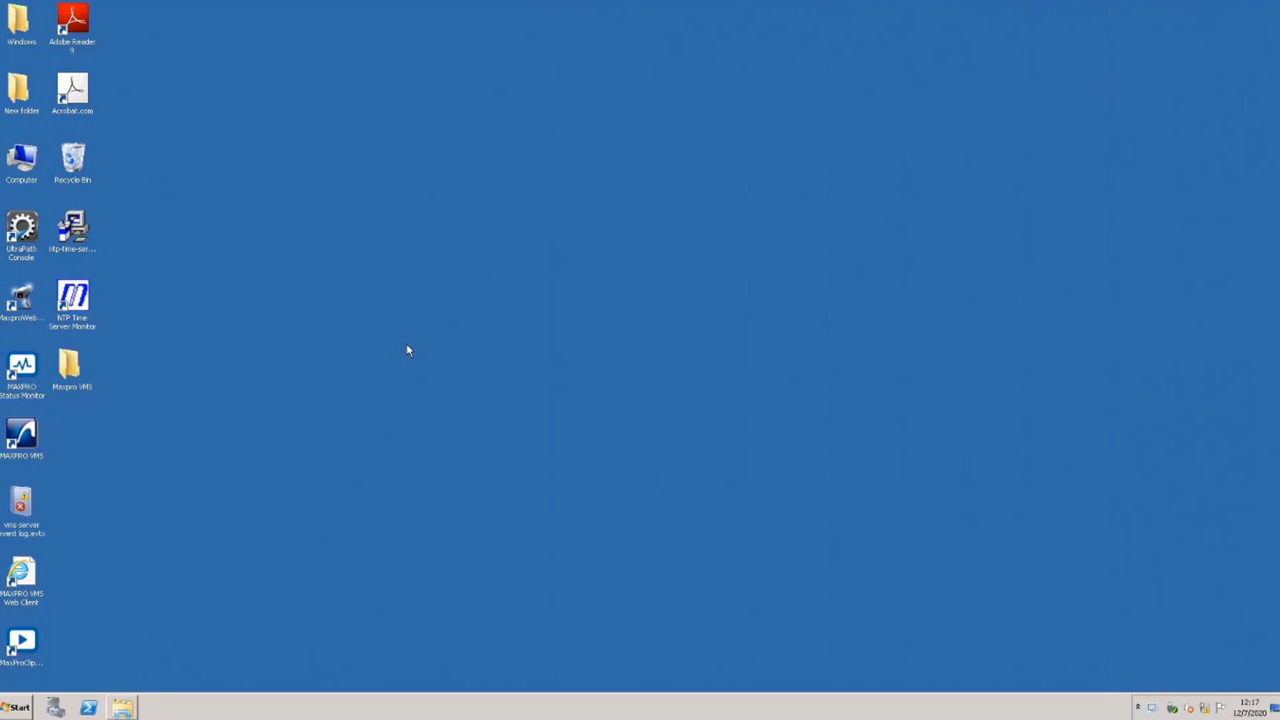
Step: Open the Maxpro VMS R600 folder on the desktop and run setup.exe
click(66, 372)
double_click(66, 372)
click(480, 220)
click(477, 243)
double_click(474, 222)
scroll(474, 225, down, 4)
double_click(388, 481)
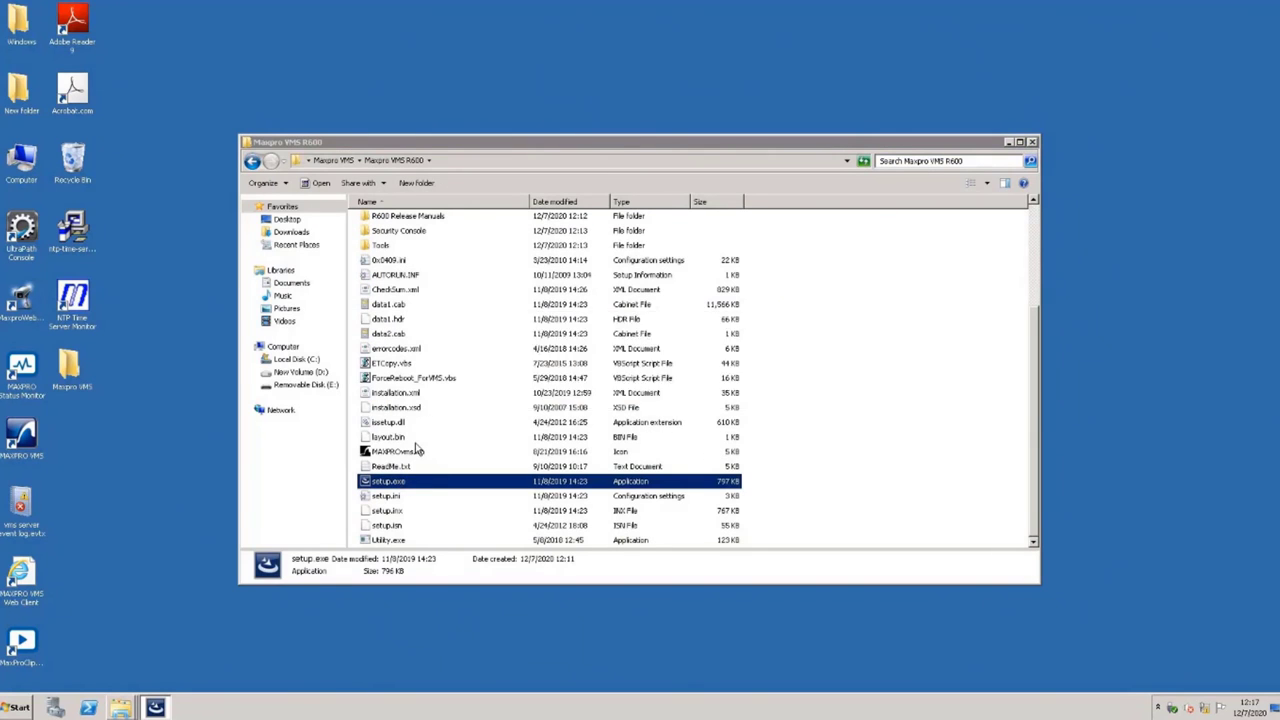
Step: Confirm setup validation, disable automatic Windows updates, and review the components to upgrade
click(694, 389)
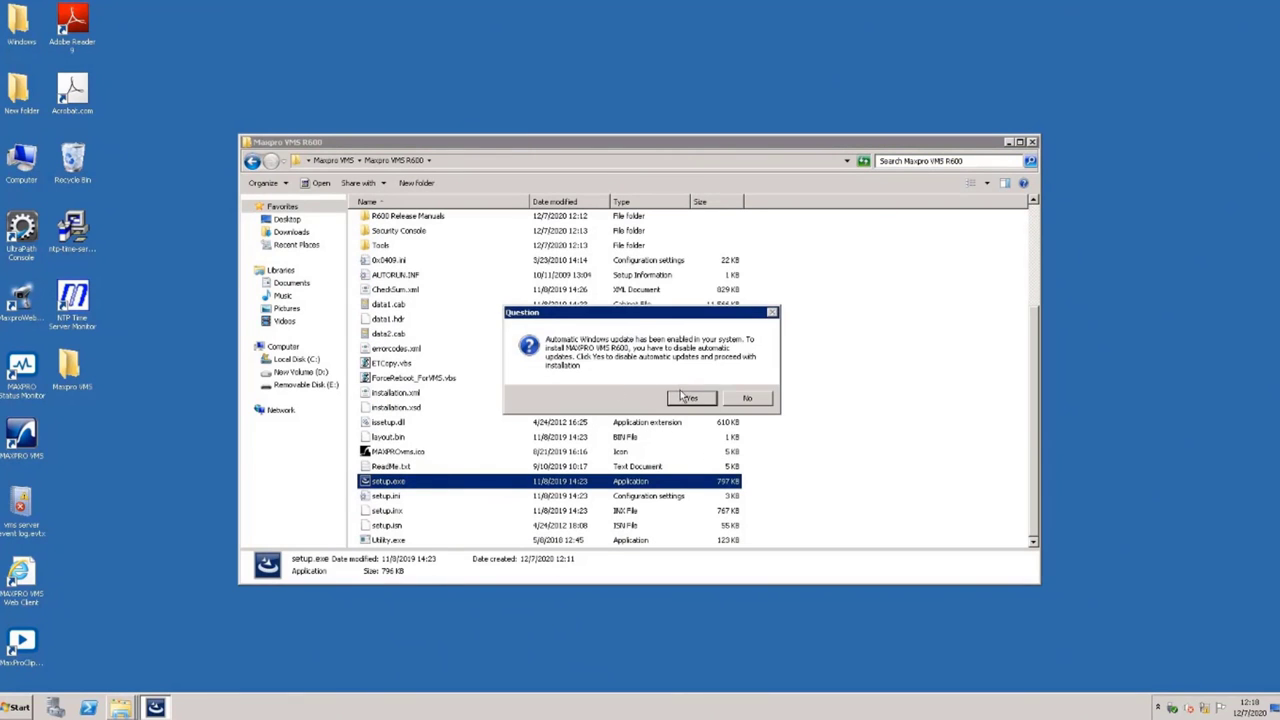
click(690, 399)
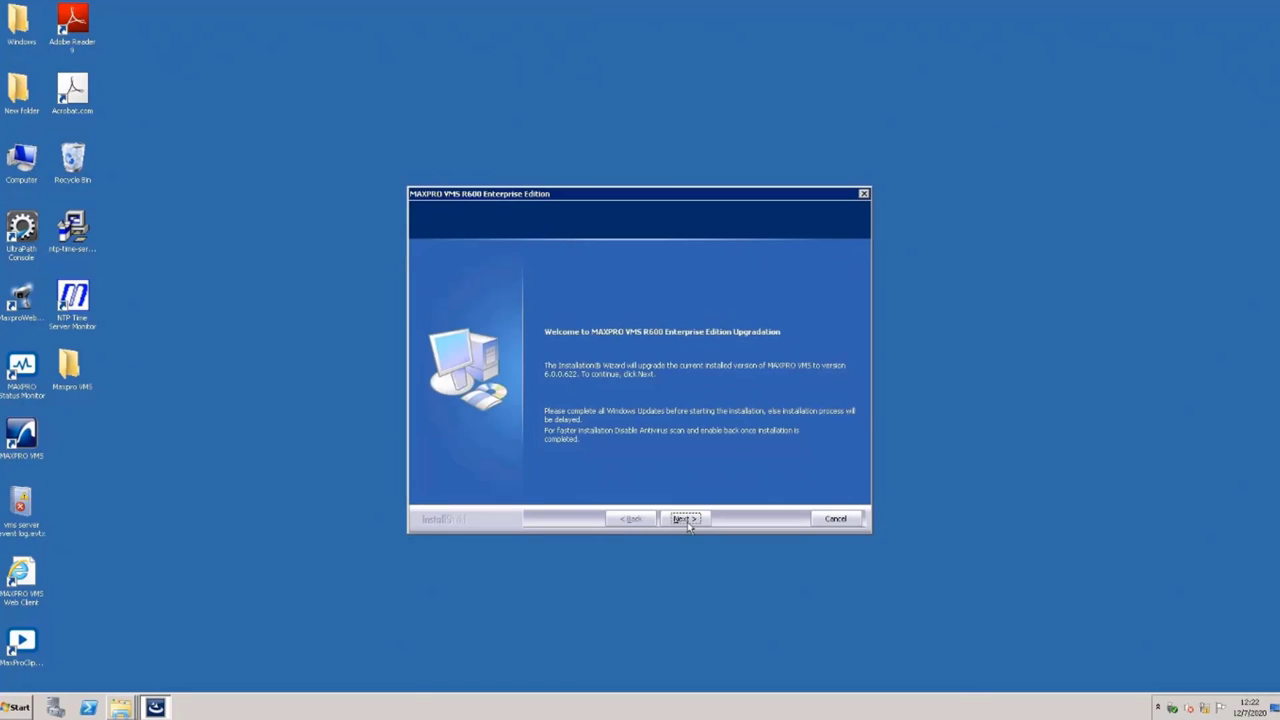
click(688, 524)
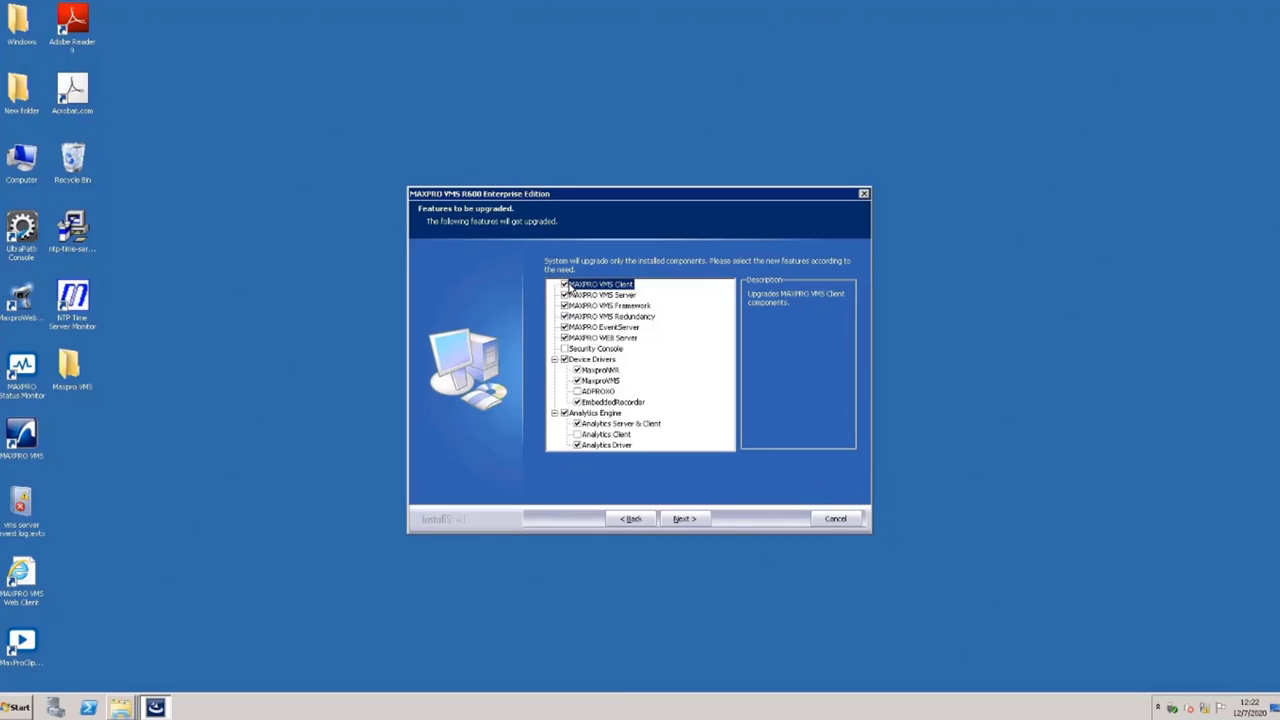
key(Down)
key(Down)
key(Down)
key(Down)
key(Down)
key(Down)
key(Up)
key(Up)
key(Up)
key(Up)
key(Up)
key(Up)
key(Down)
key(Up)
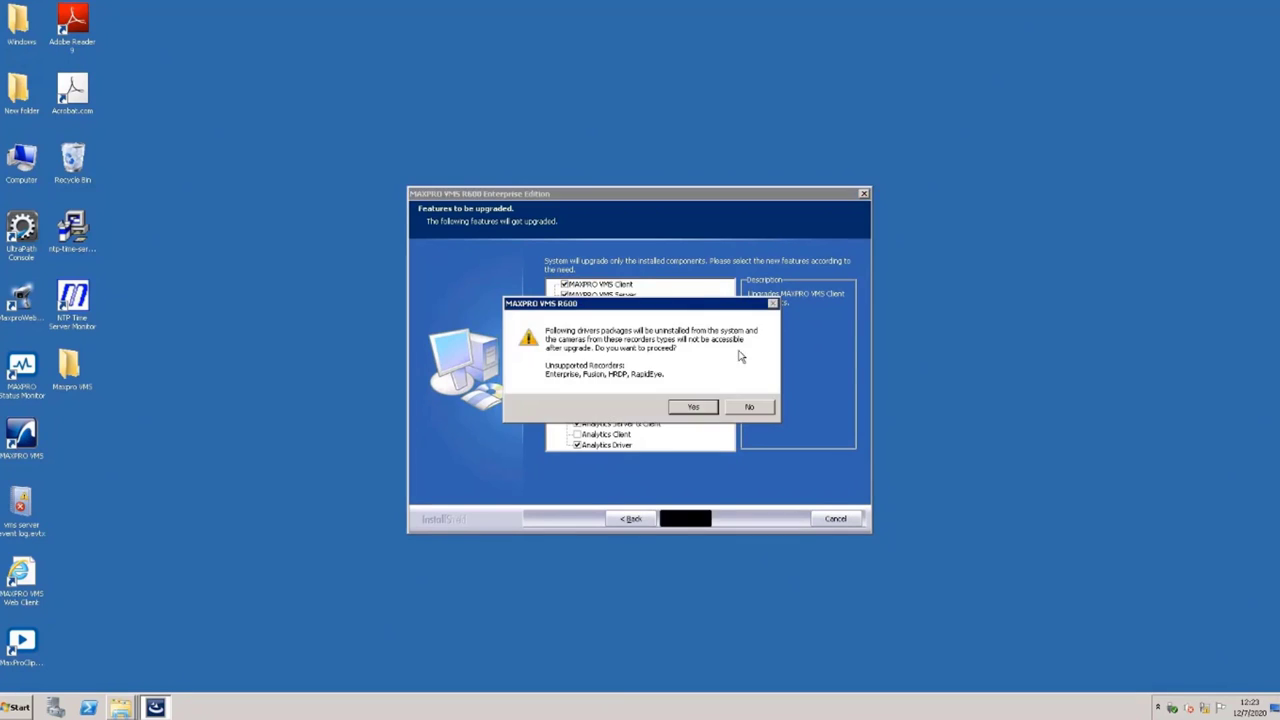
Step: Accept driver removal and the license notice, enter the account password, and install prerequisites
click(690, 405)
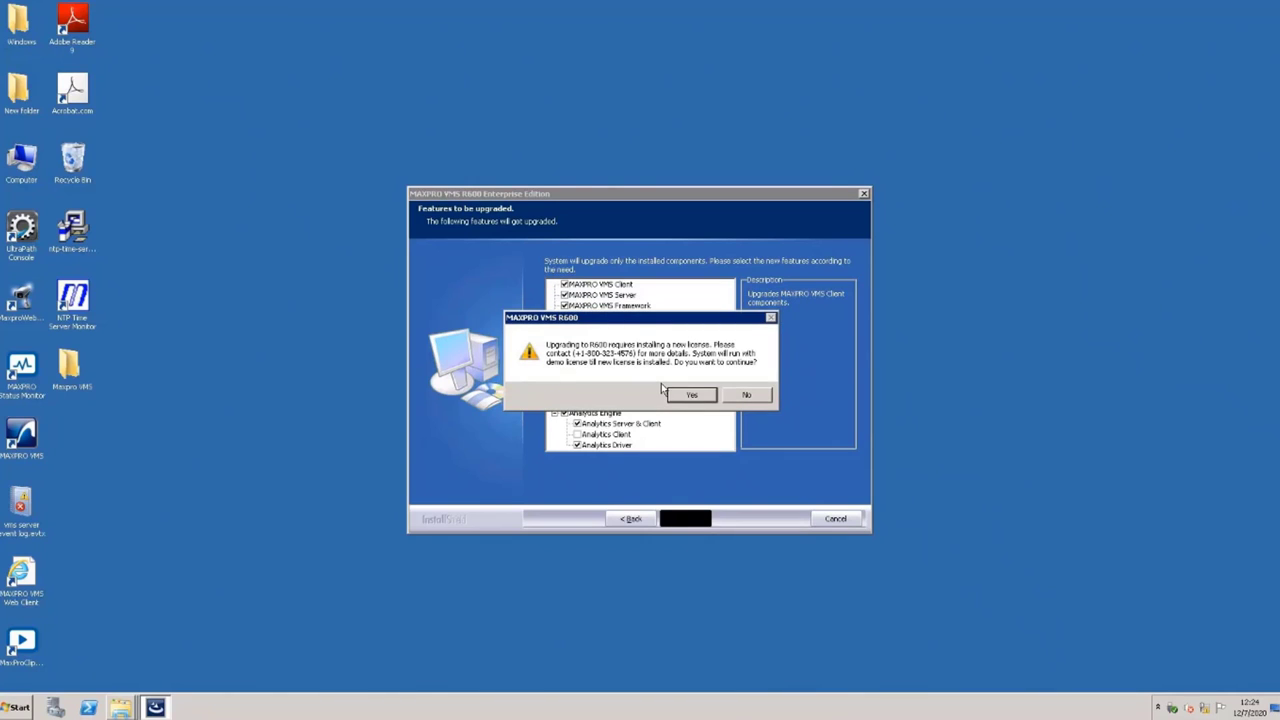
click(691, 394)
click(685, 356)
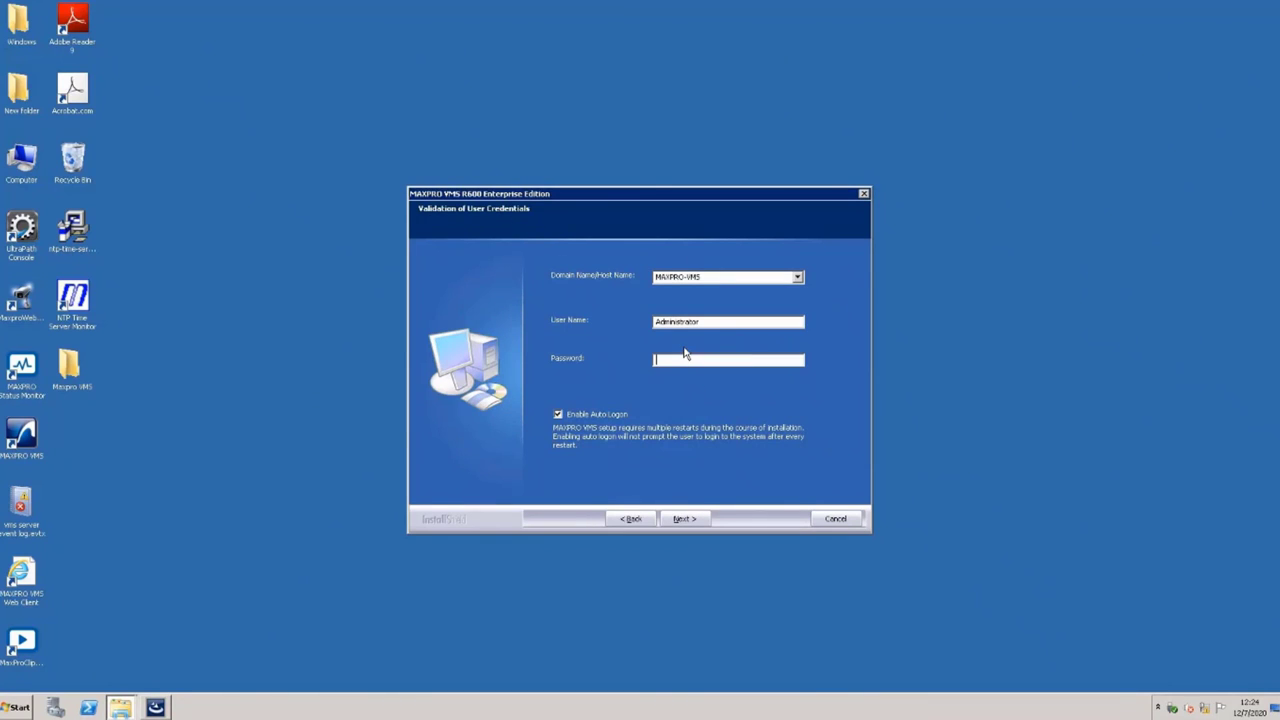
text(********)
click(686, 519)
click(693, 397)
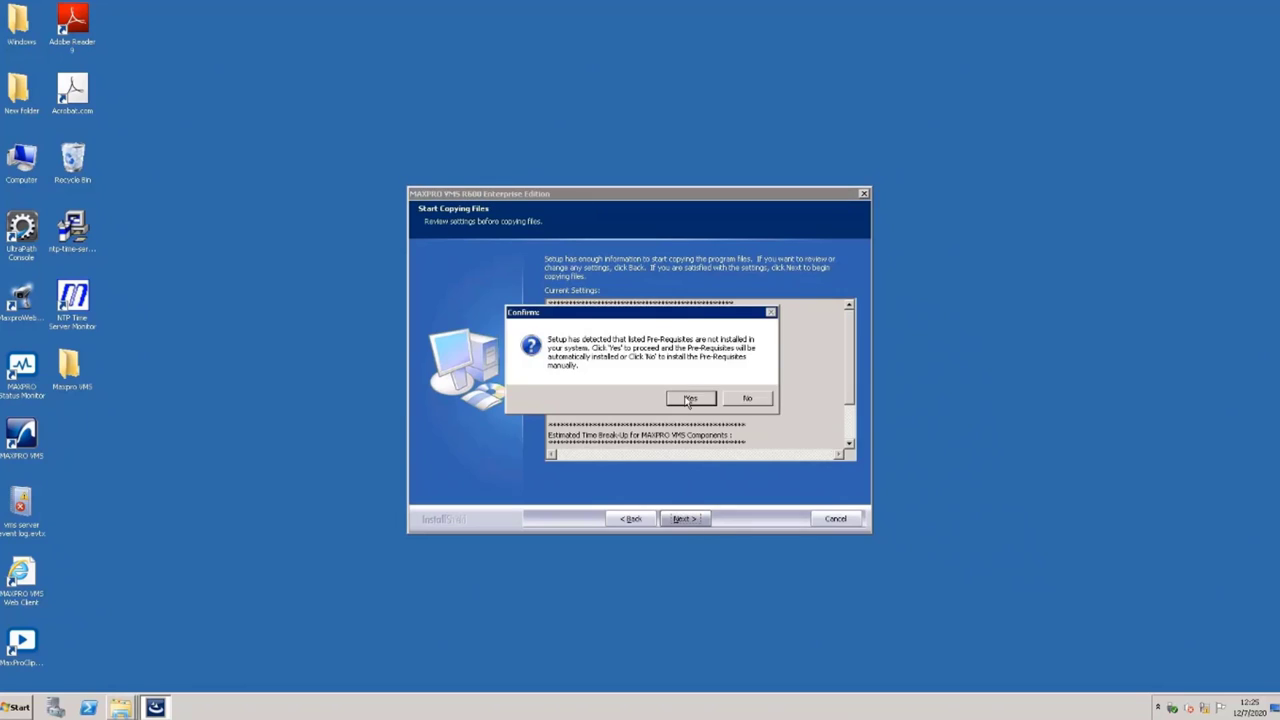
click(689, 399)
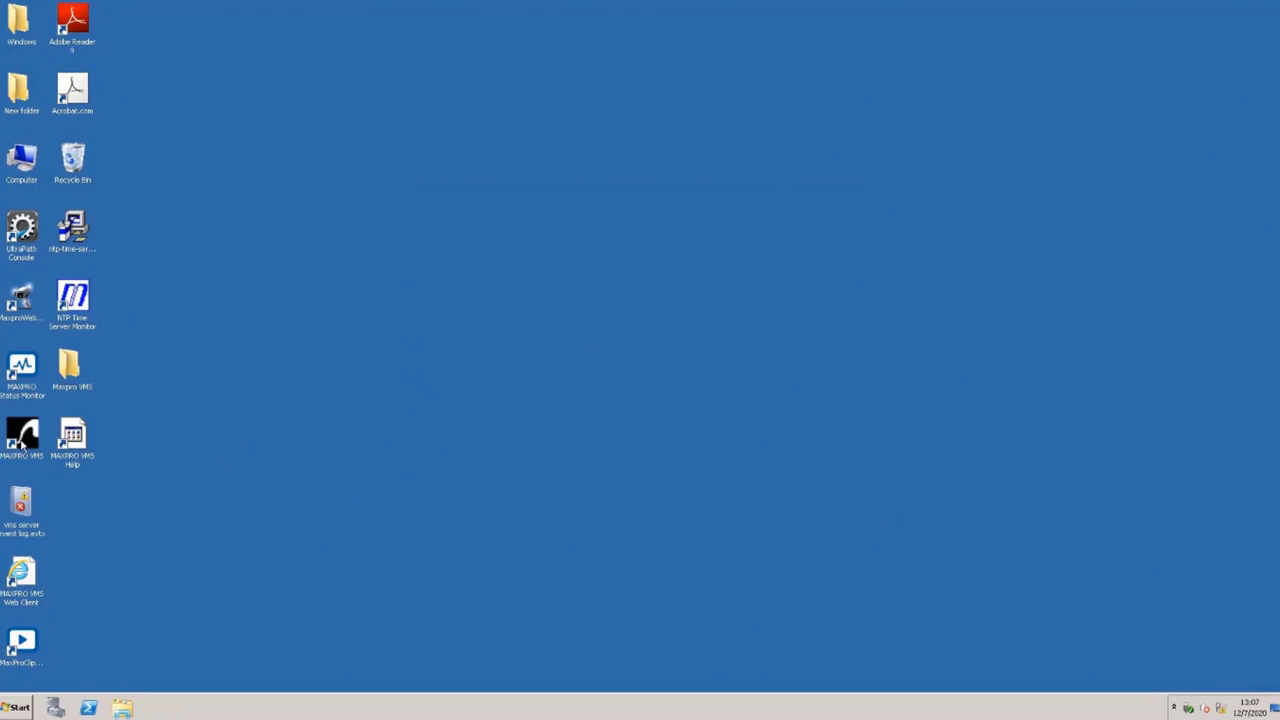
Step: Launch MAXPRO VMS from the desktop icon and log on with the administrator password
double_click(22, 435)
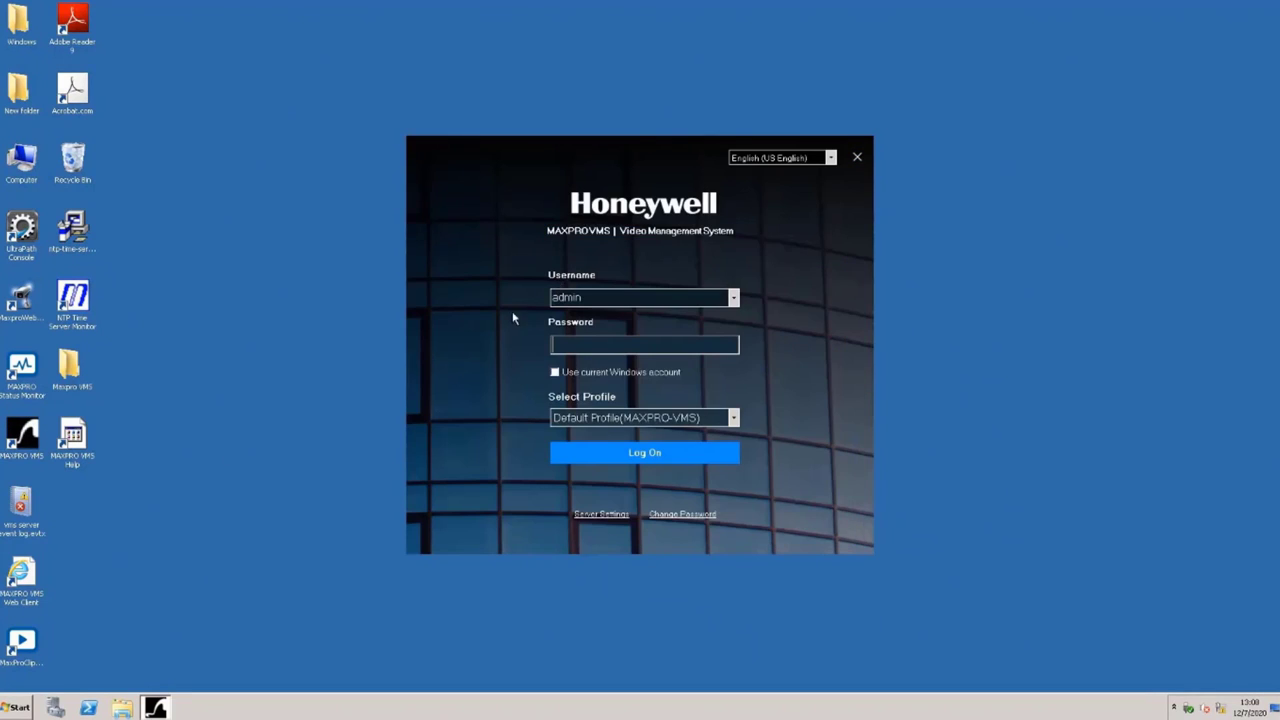
text(***************)
click(612, 457)
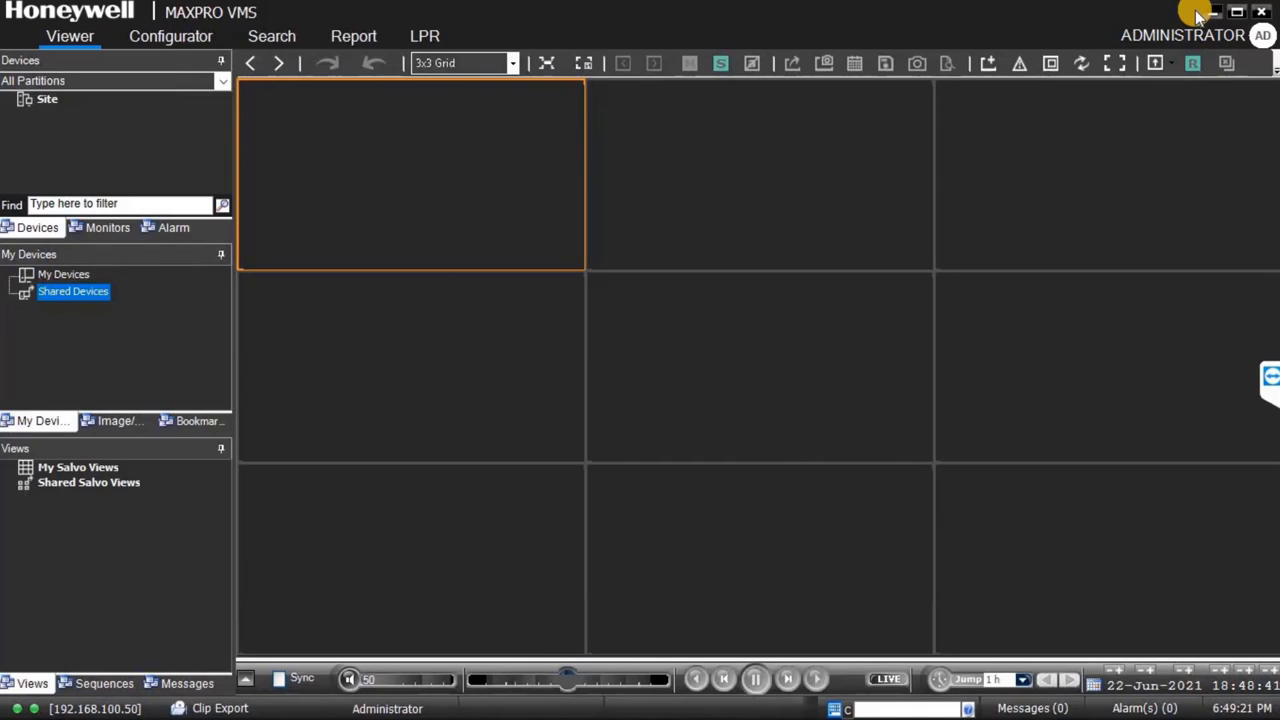
Step: Replace the admin user's password with a new one, confirm it, and save
click(181, 37)
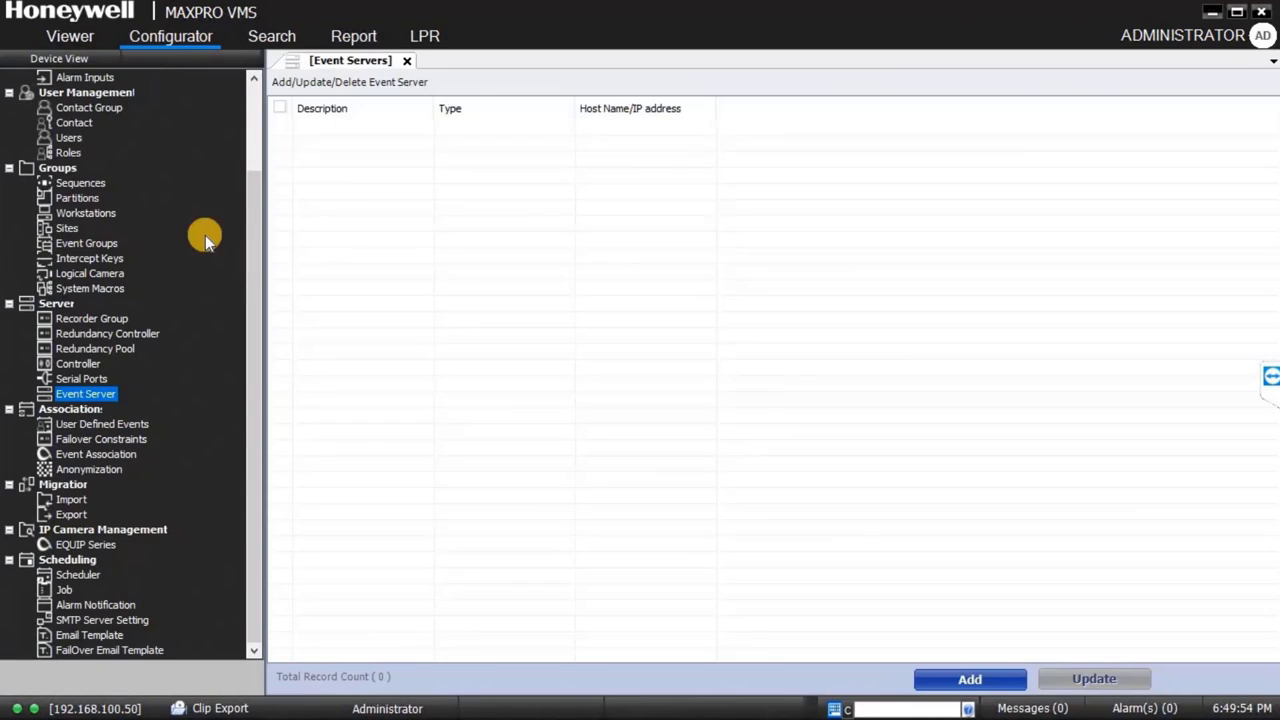
click(69, 140)
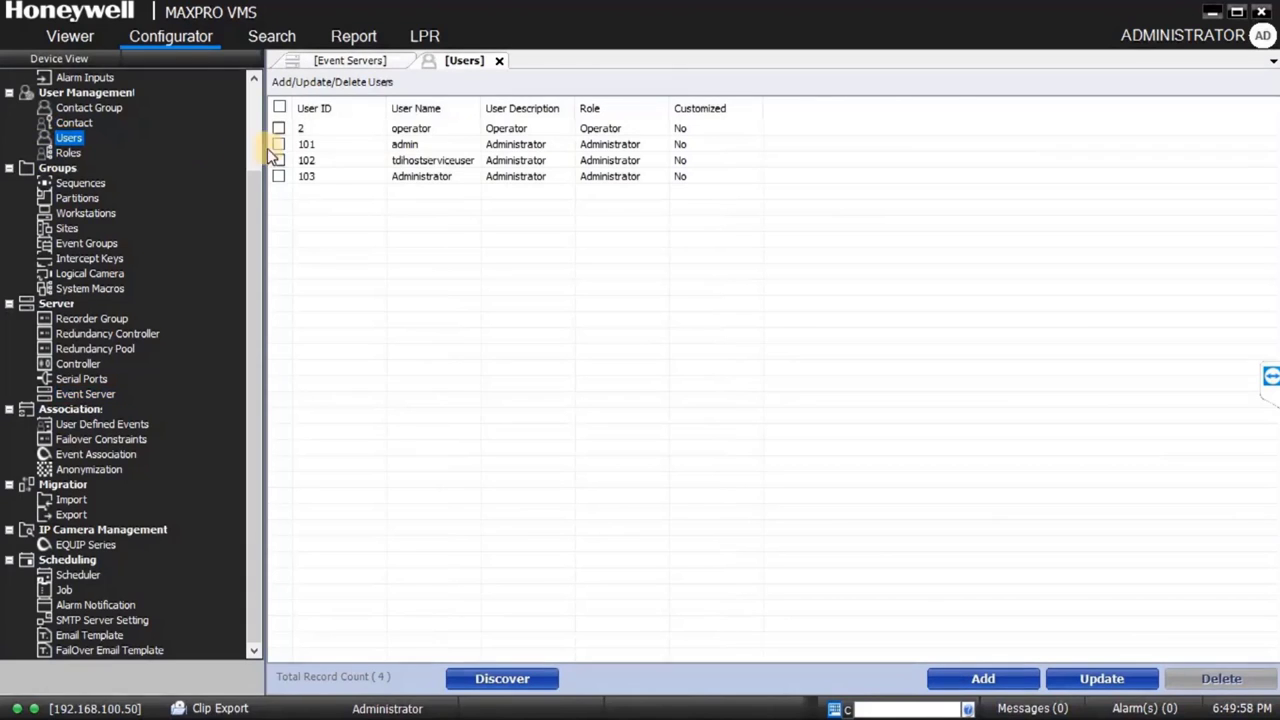
click(413, 146)
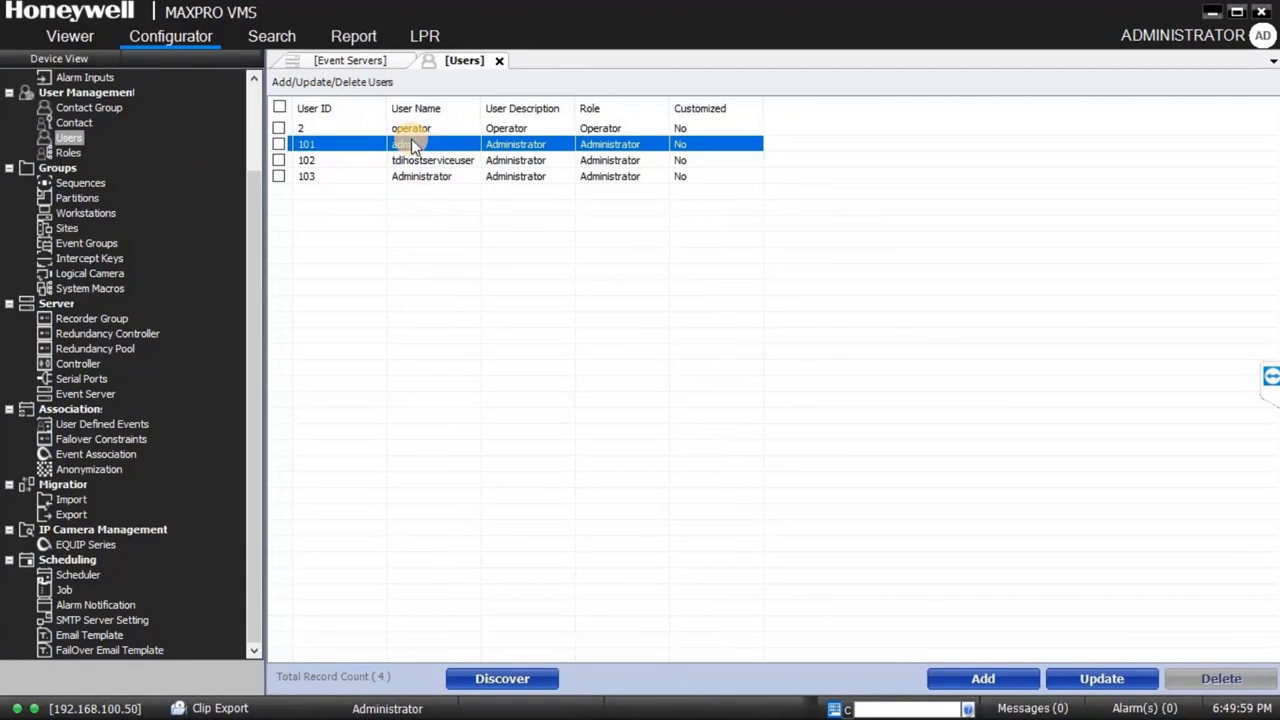
double_click(413, 145)
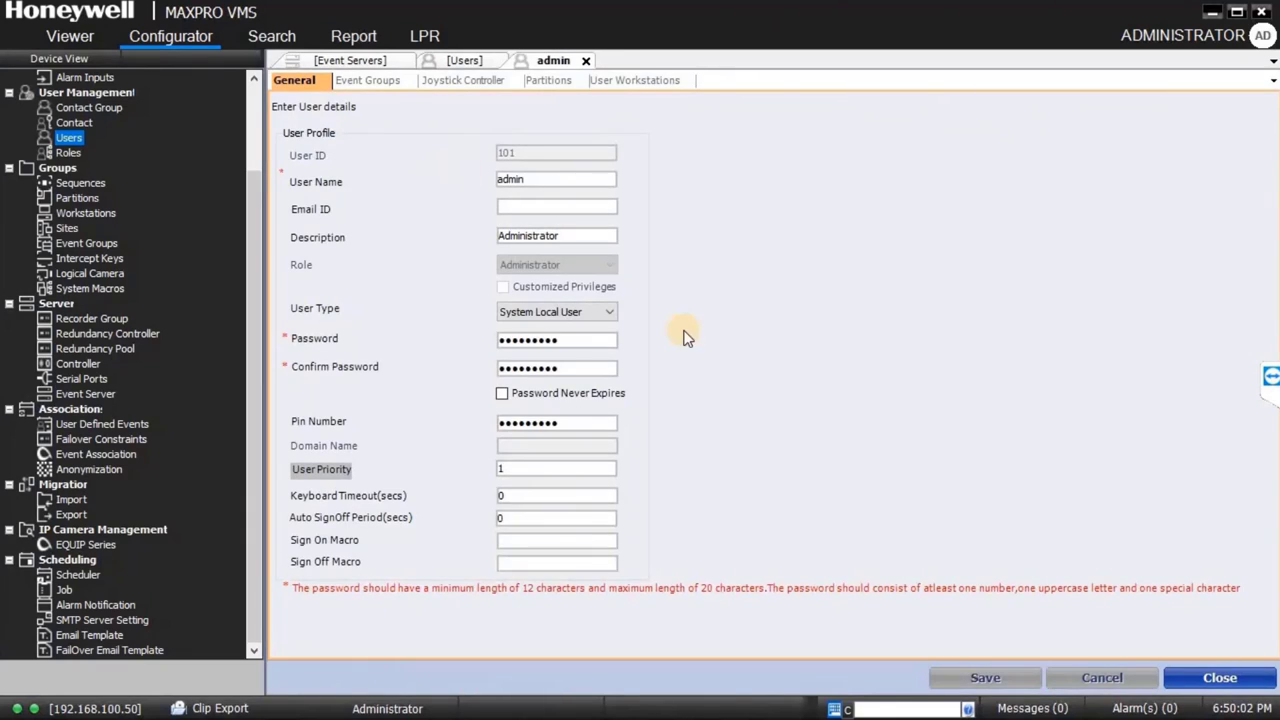
drag(570, 340, 448, 338)
key(BackSpace)
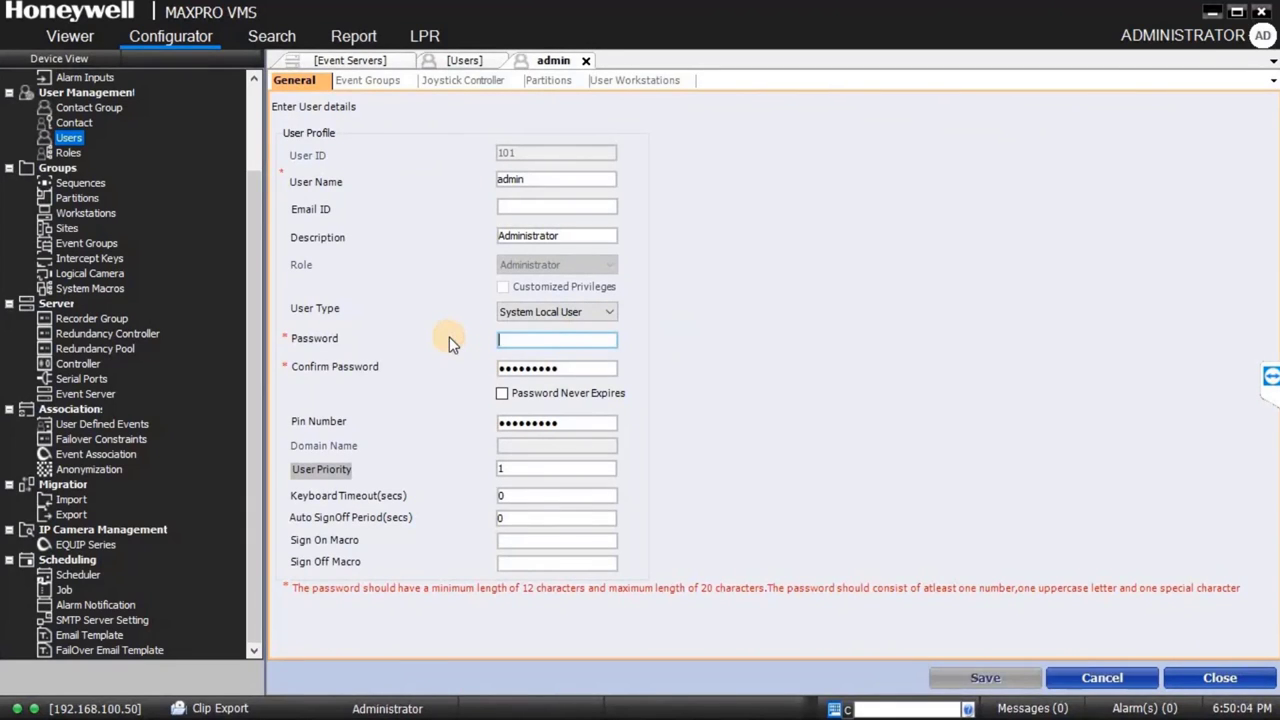
key(Tab)
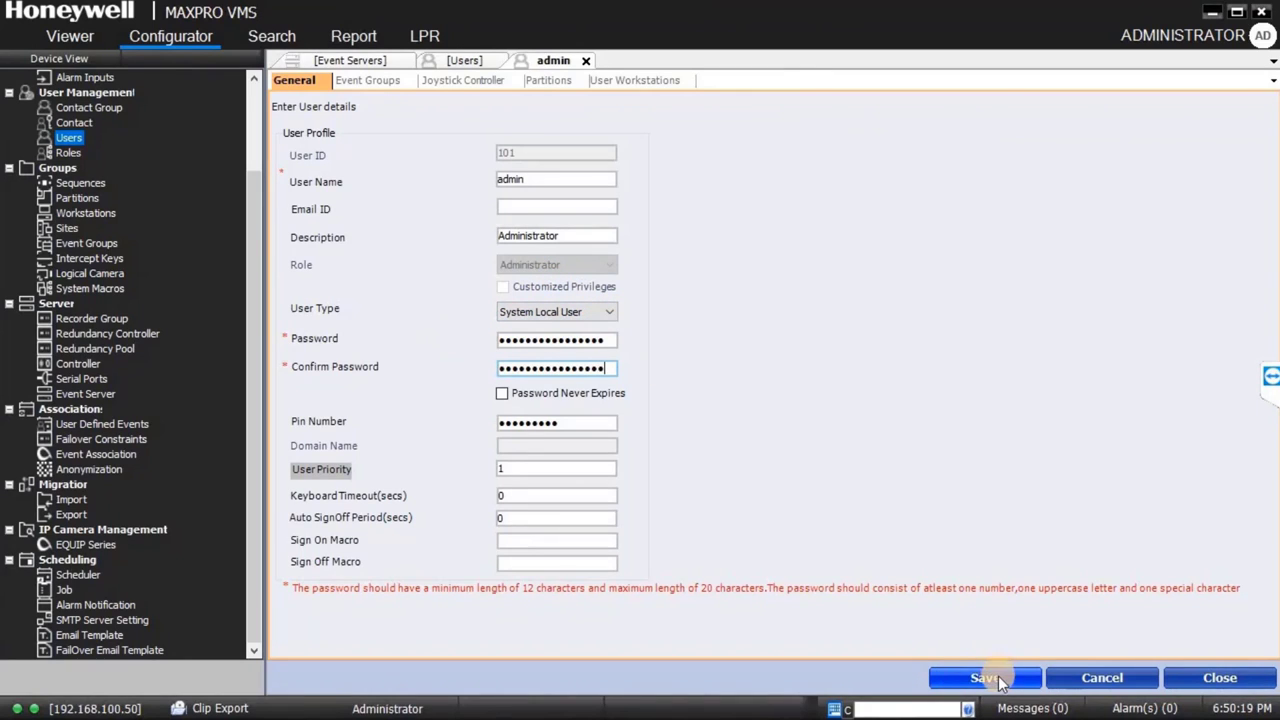
click(998, 679)
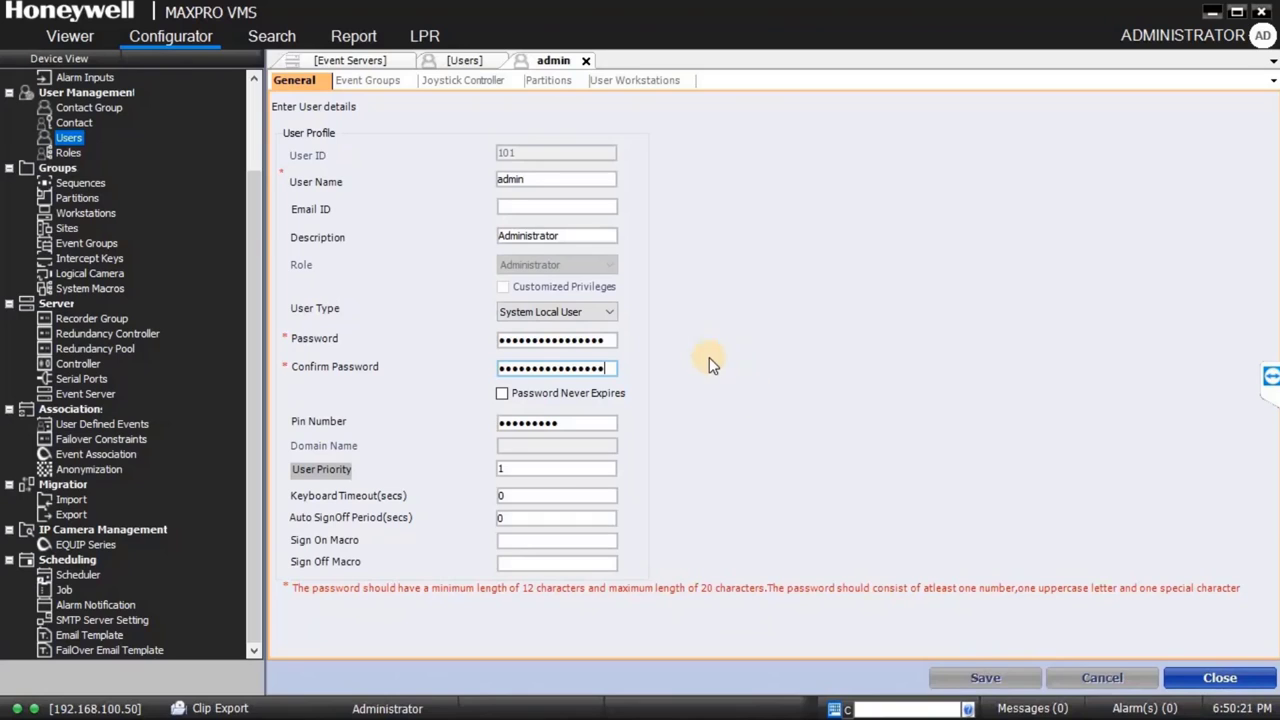
Step: Tick Password Never Expires, save and close the admin user, then choose Log Off
click(500, 392)
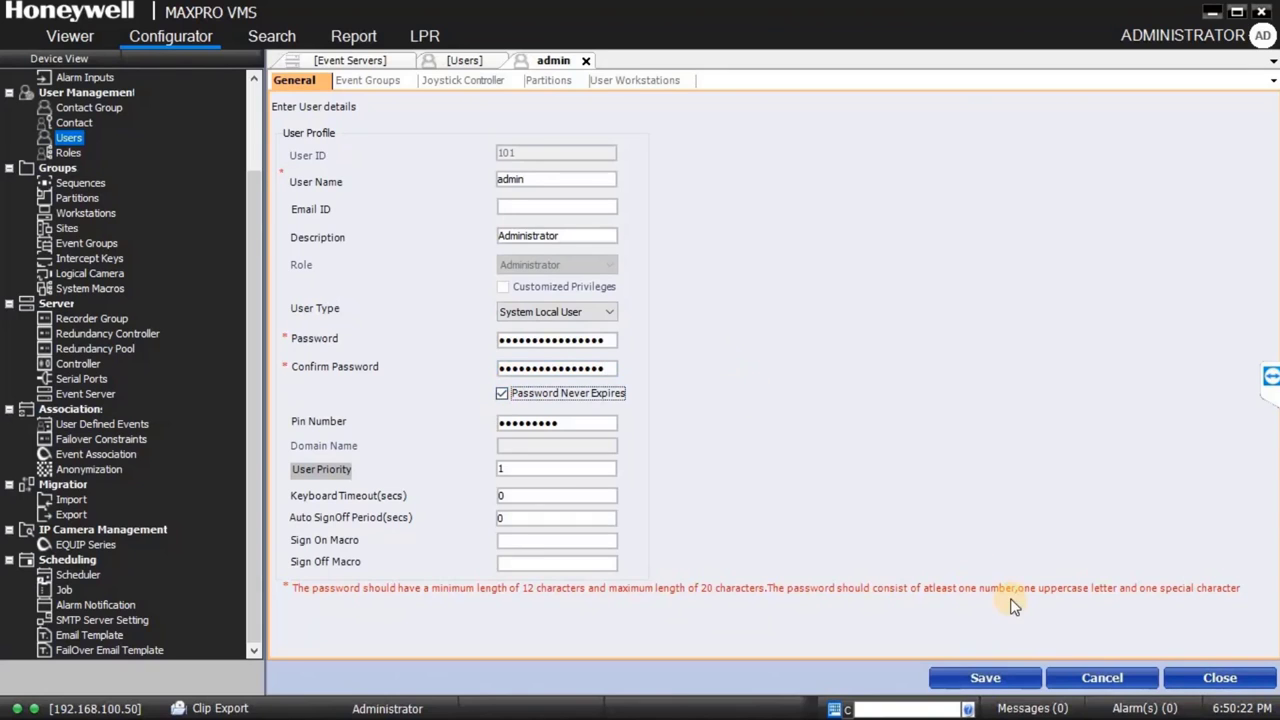
click(998, 679)
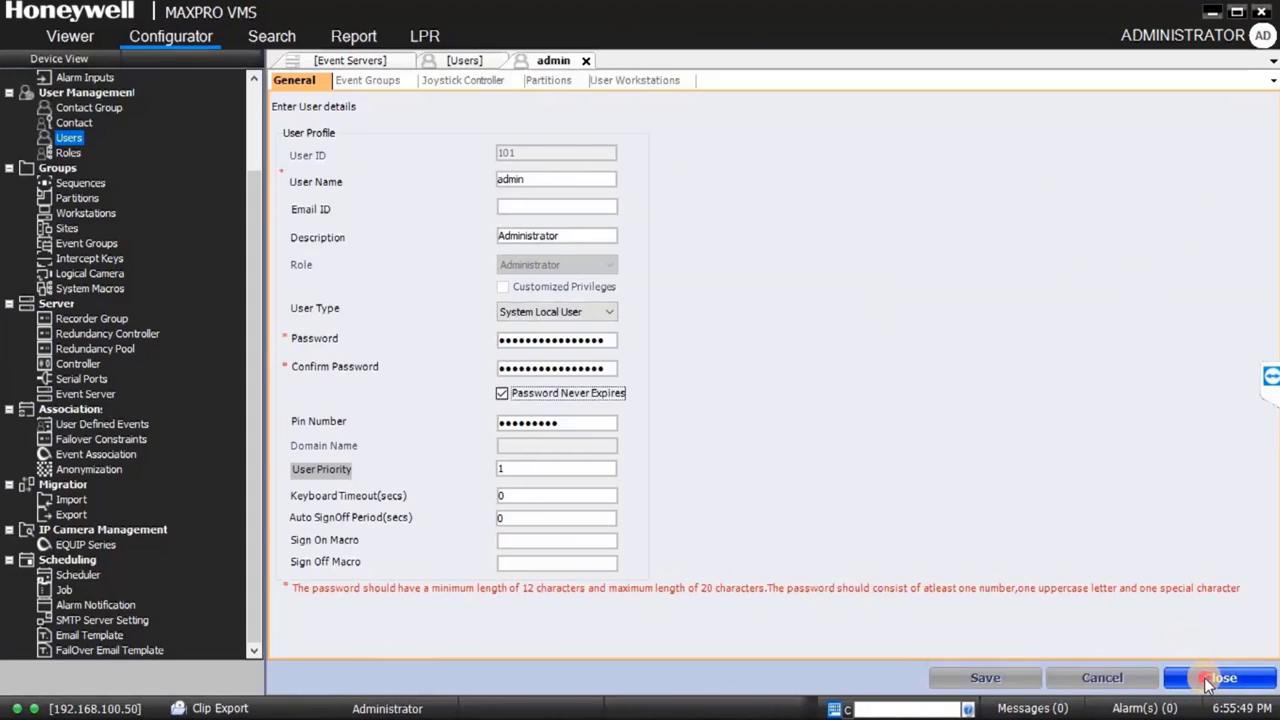
click(1206, 679)
click(1196, 33)
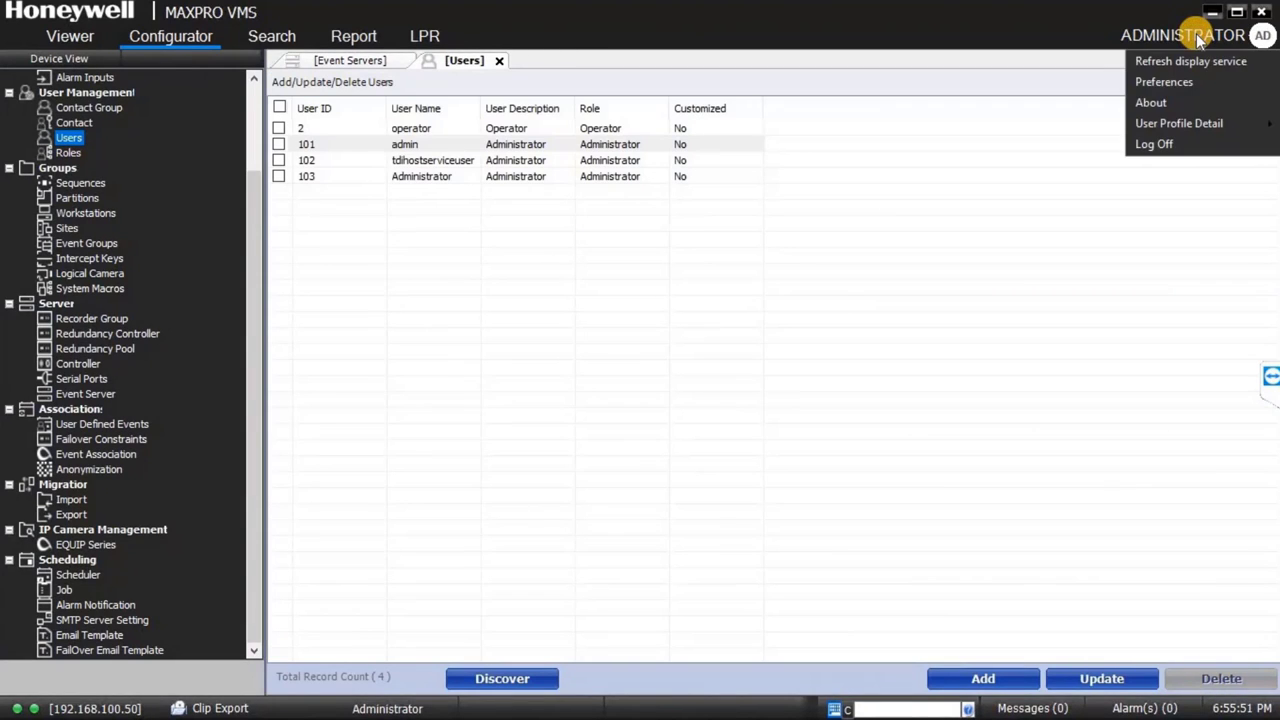
click(1152, 146)
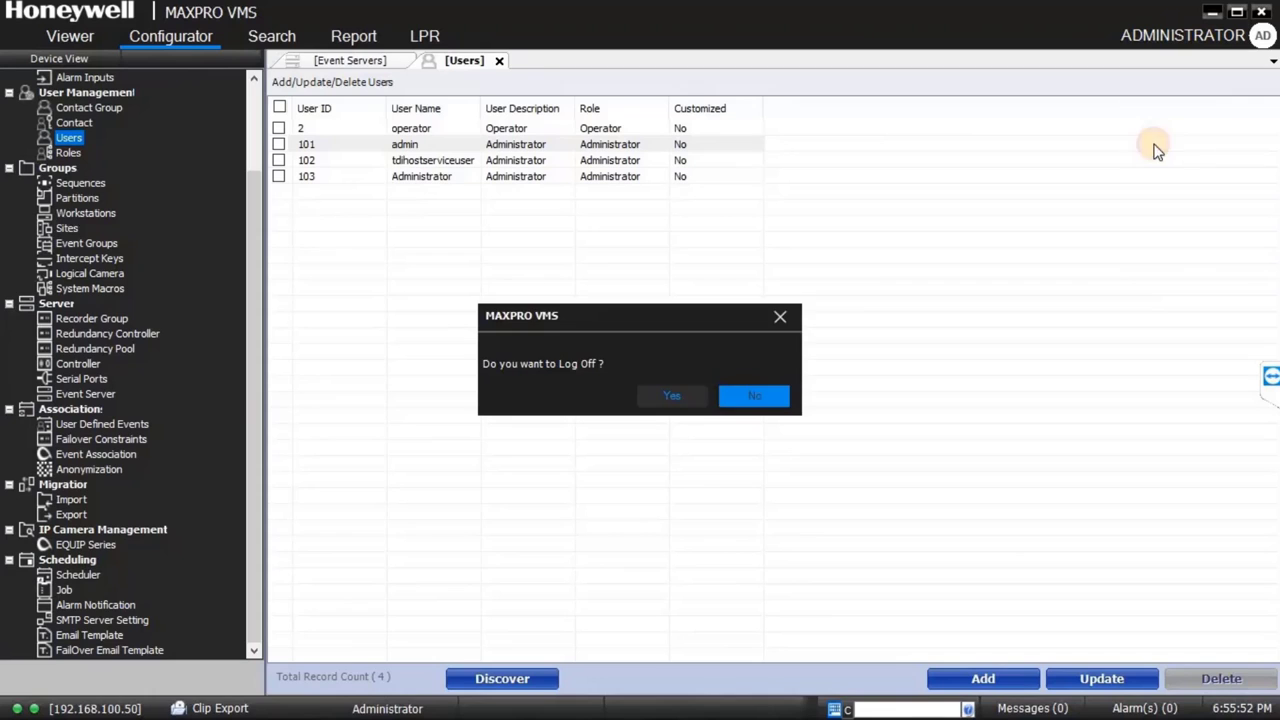
Step: Confirm logging off, clear the prefilled username, and log back in with the new password
click(684, 396)
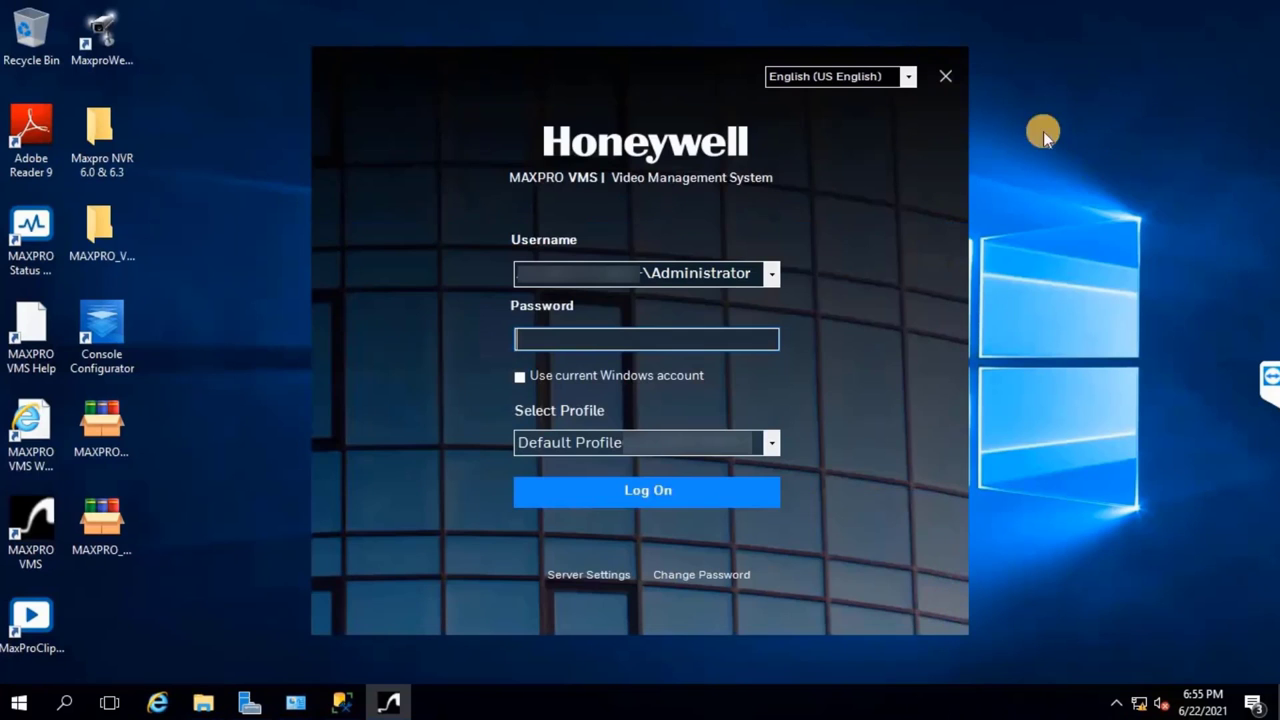
double_click(578, 268)
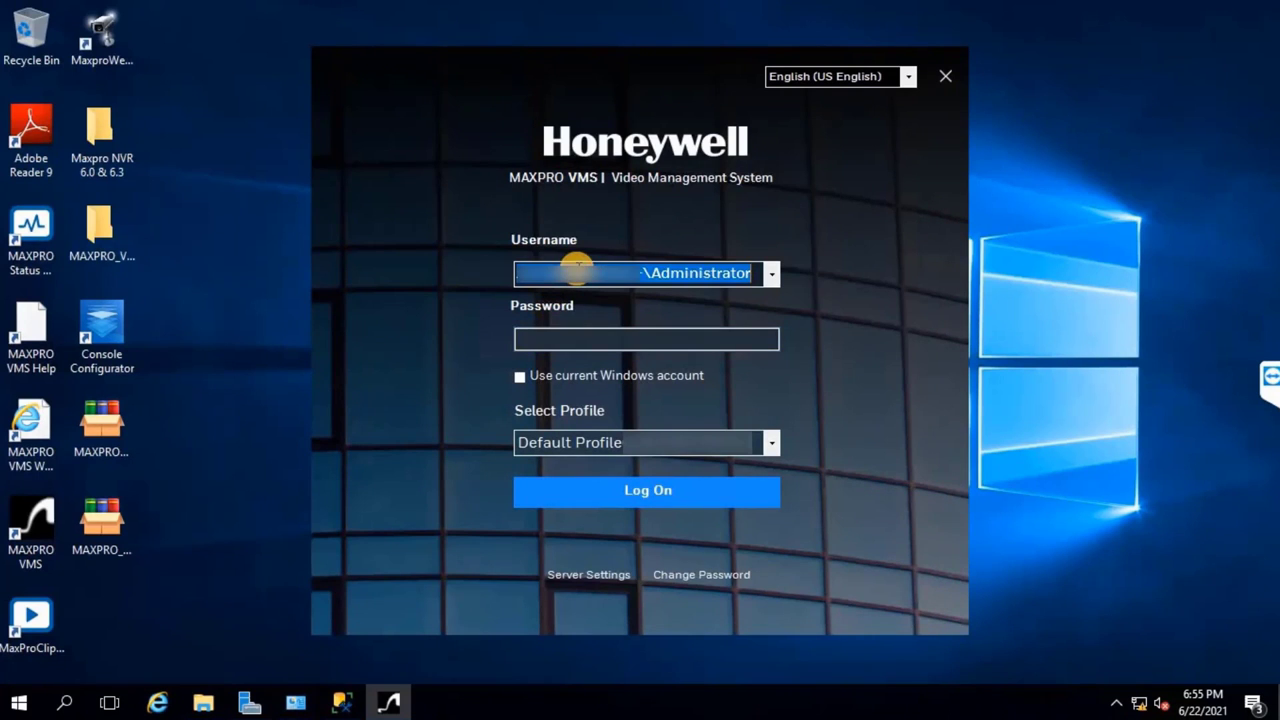
key(BackSpace)
key(Tab)
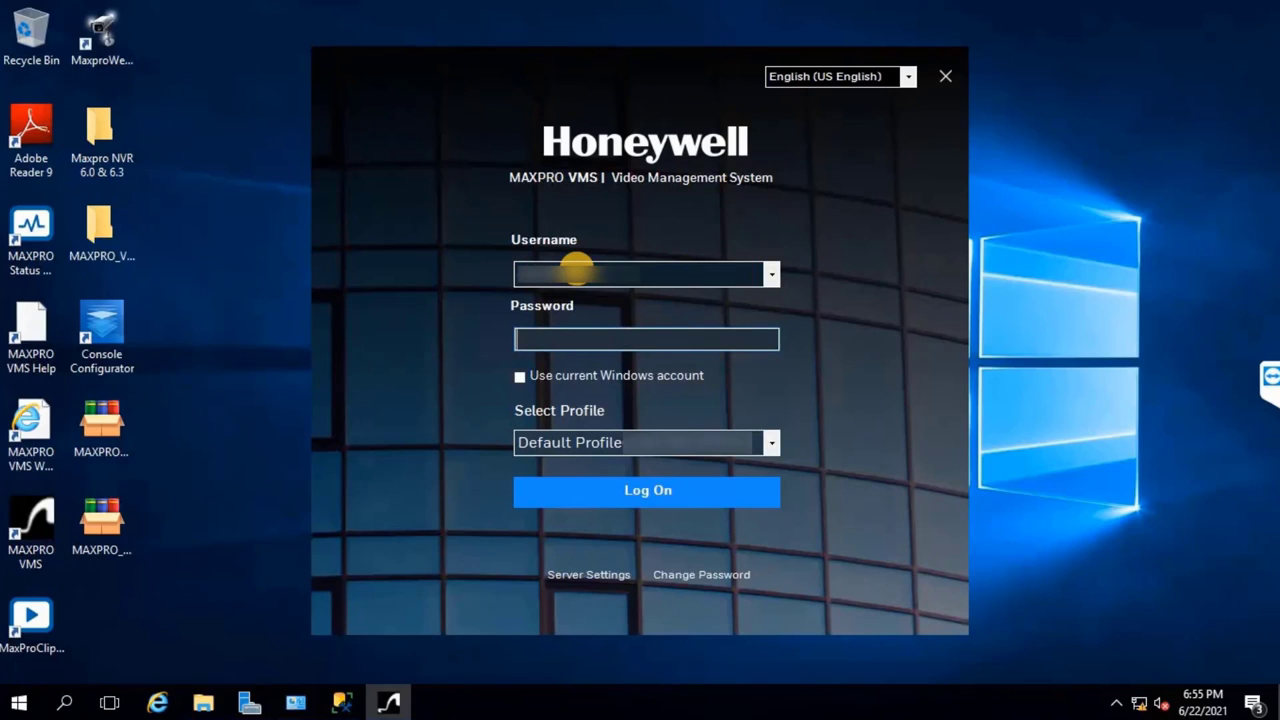
text(************)
key(Return)
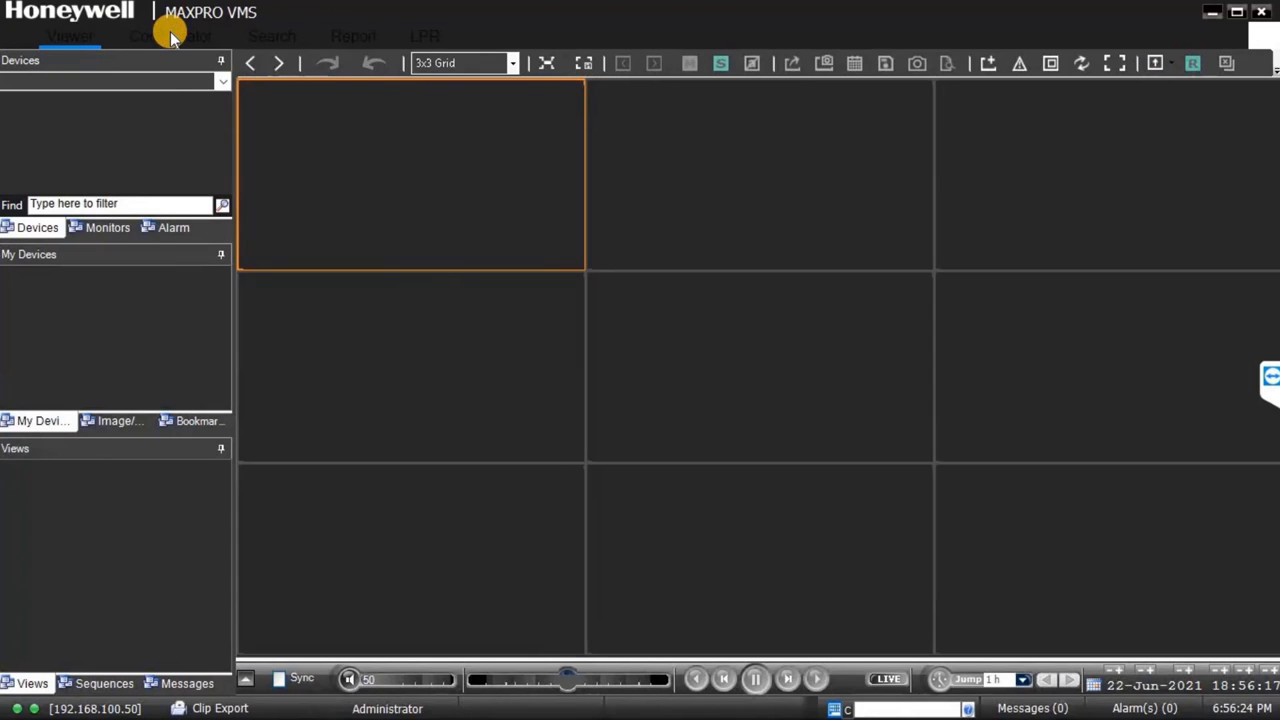
Step: Add a new event server with Server IP 127.0.0.1 and ping it
click(172, 36)
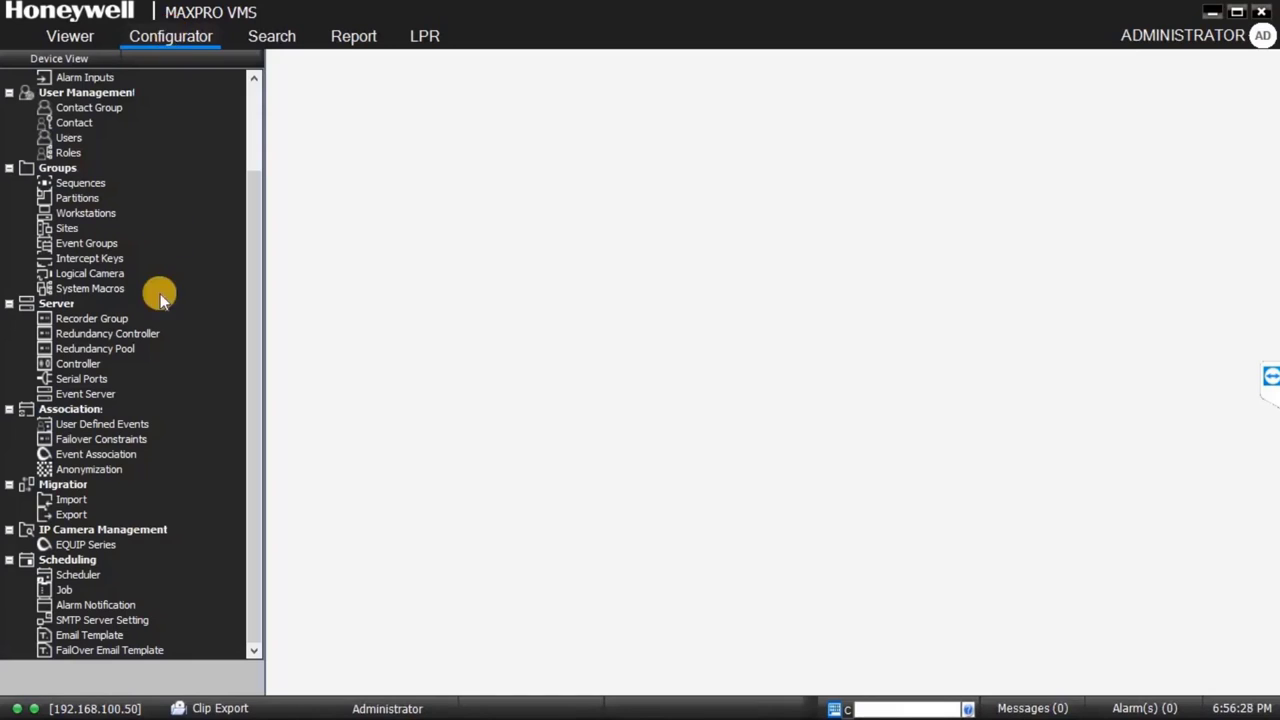
click(86, 395)
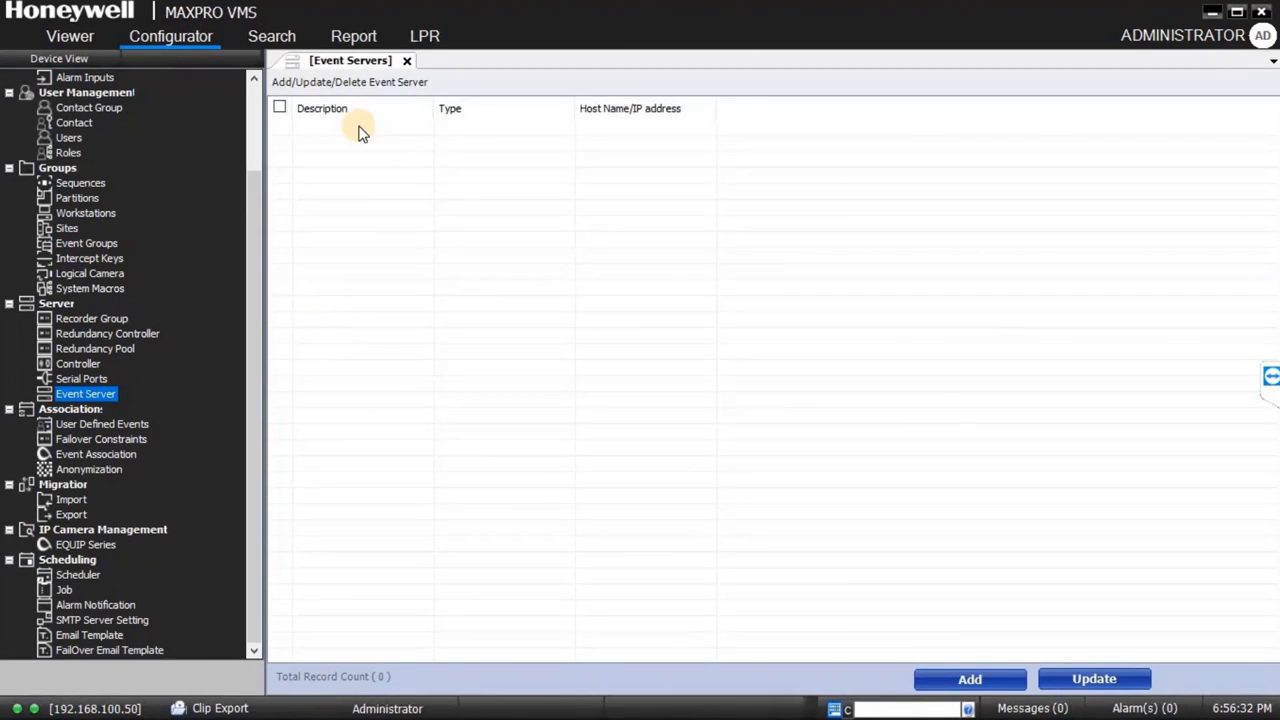
click(975, 679)
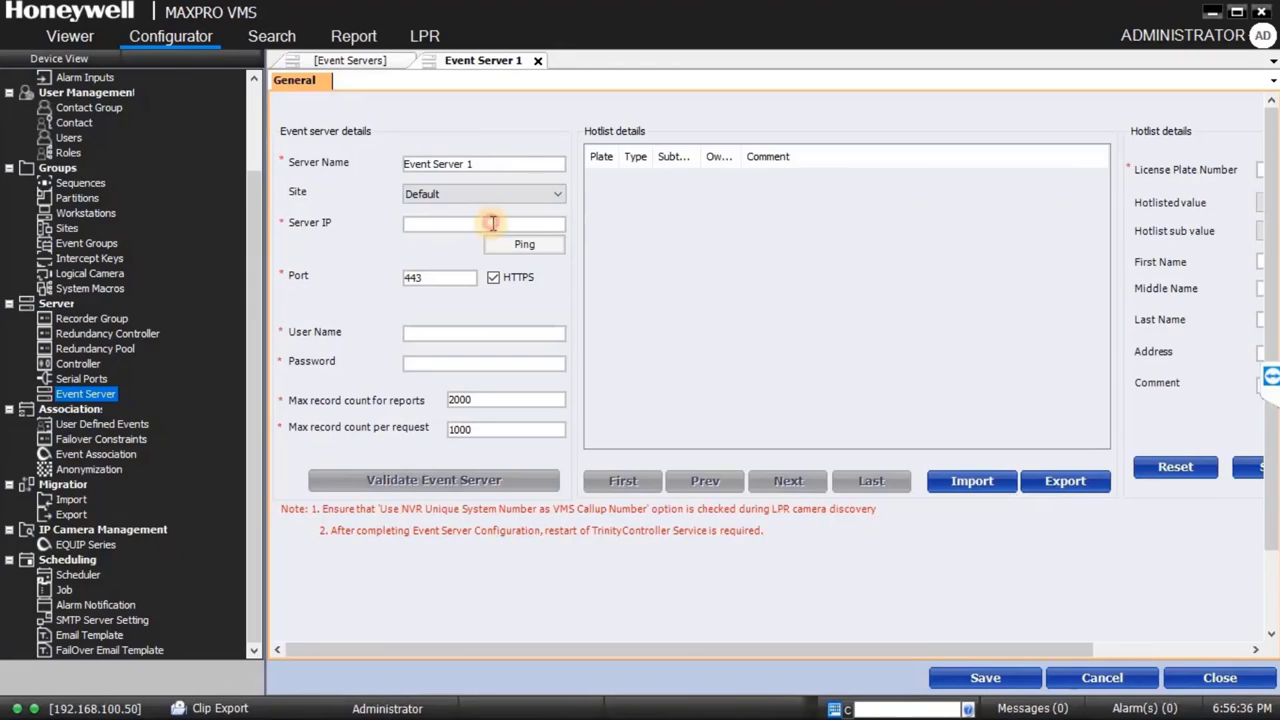
click(493, 225)
text(127.0.0.1)
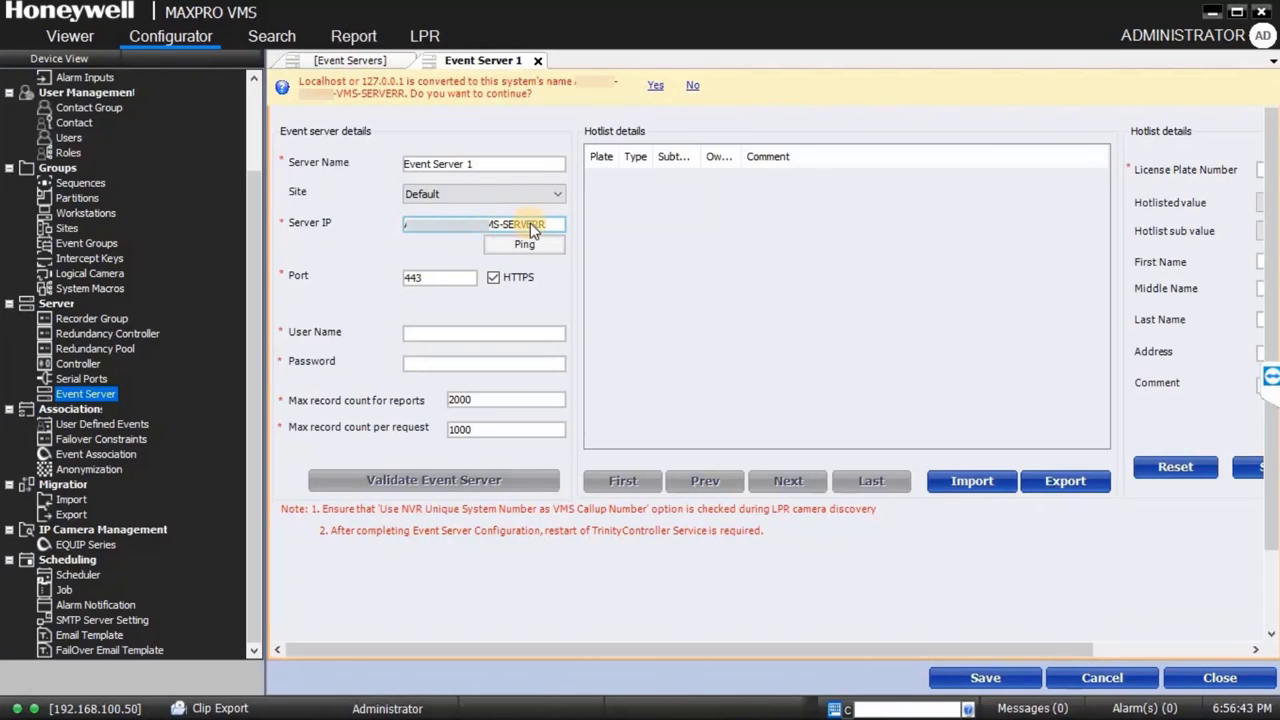
click(524, 244)
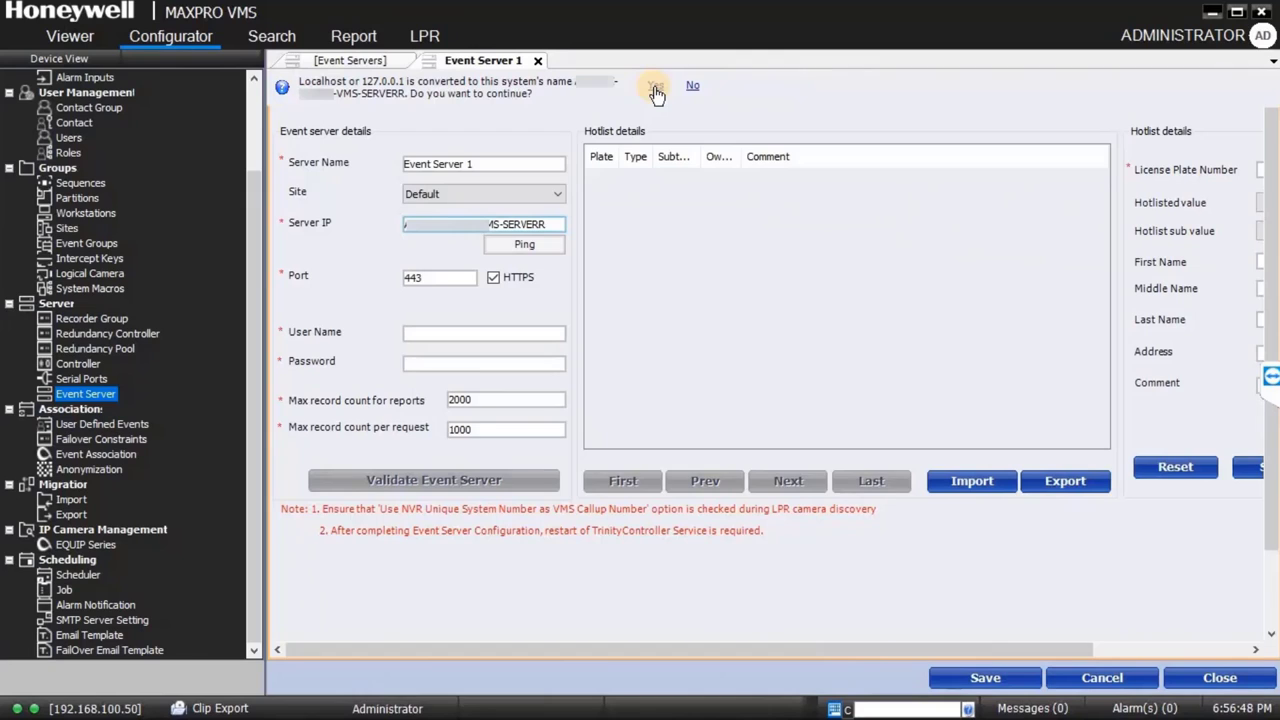
Step: Accept the hostname conversion, ping the server, and enter user name admin with its password
click(655, 88)
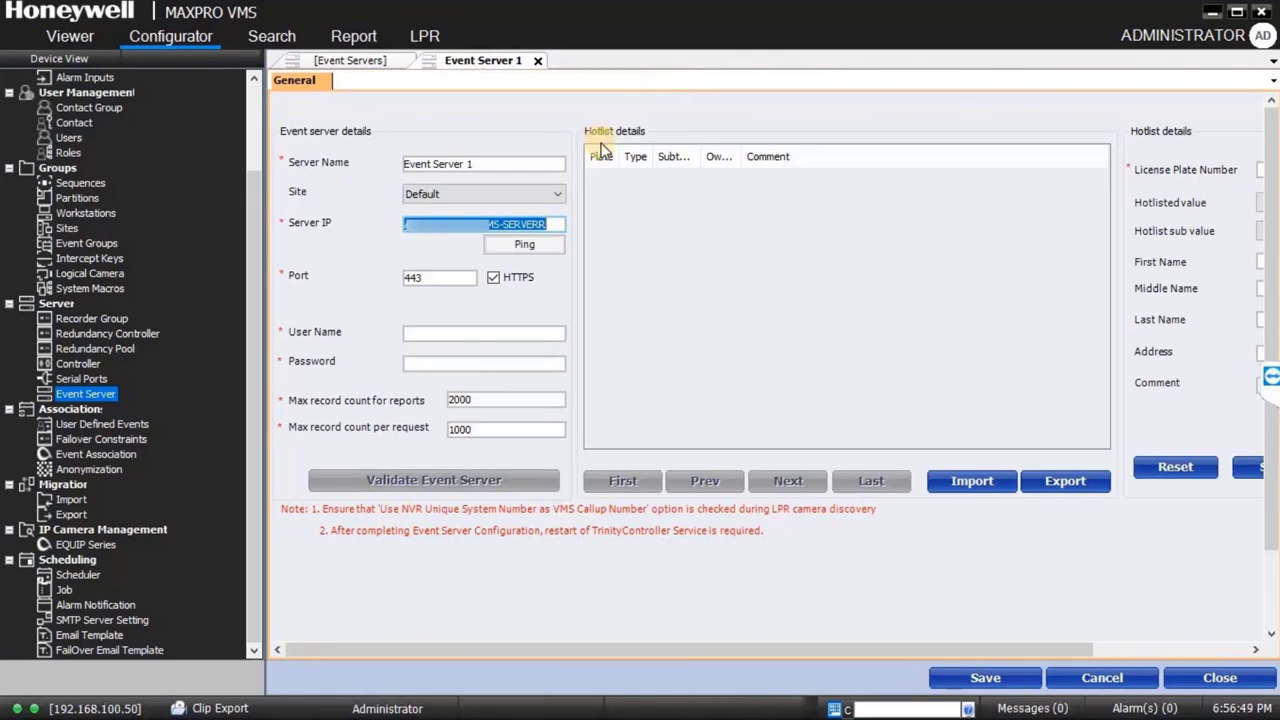
click(528, 245)
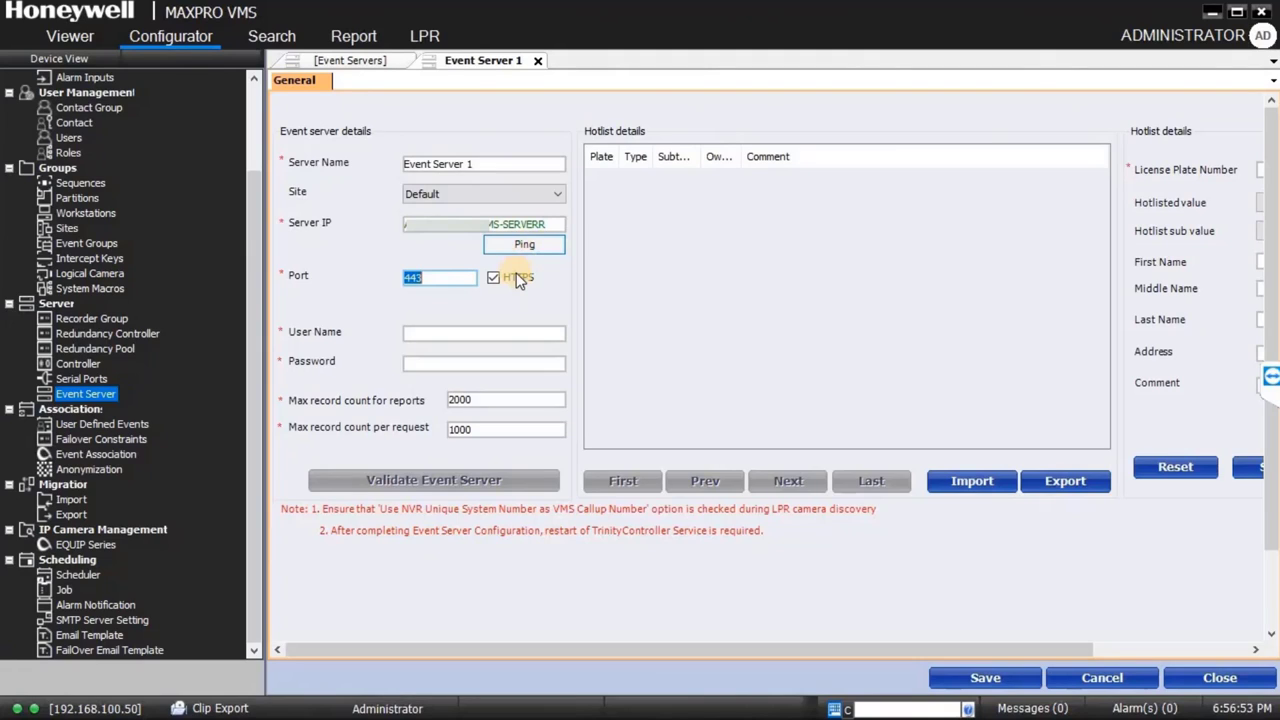
click(448, 333)
text(admin)
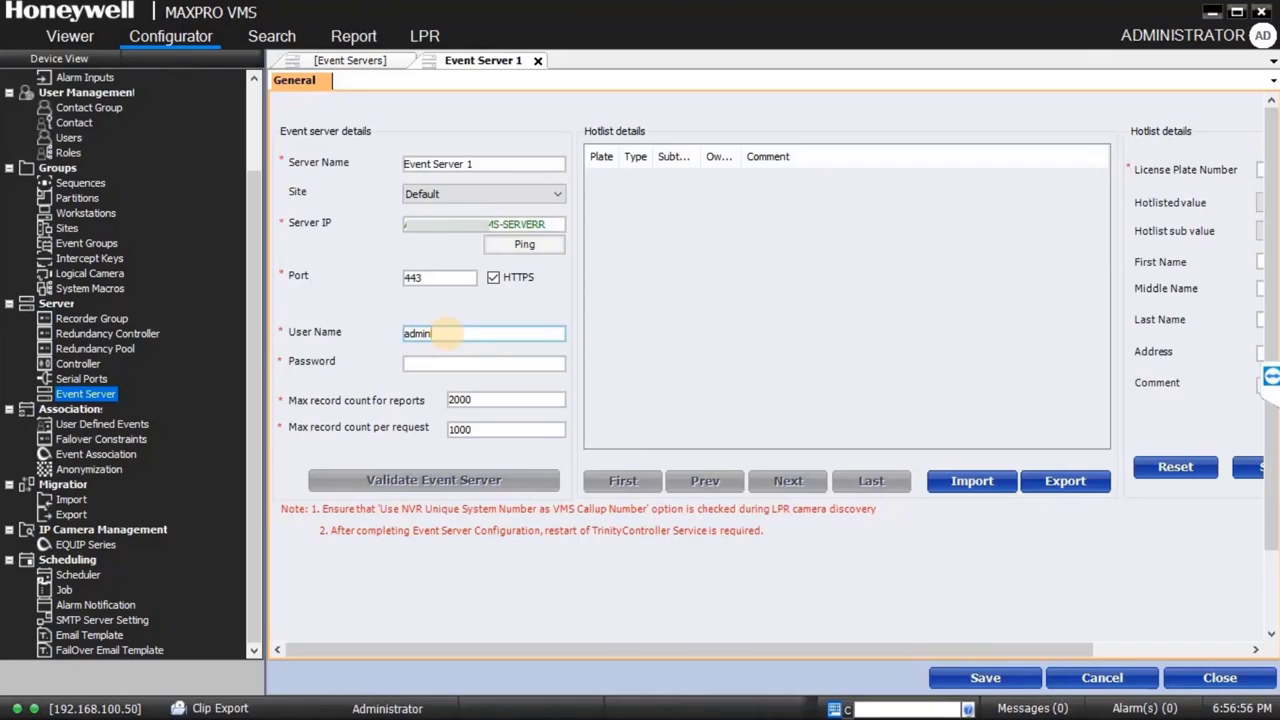
key(Tab)
text(********)
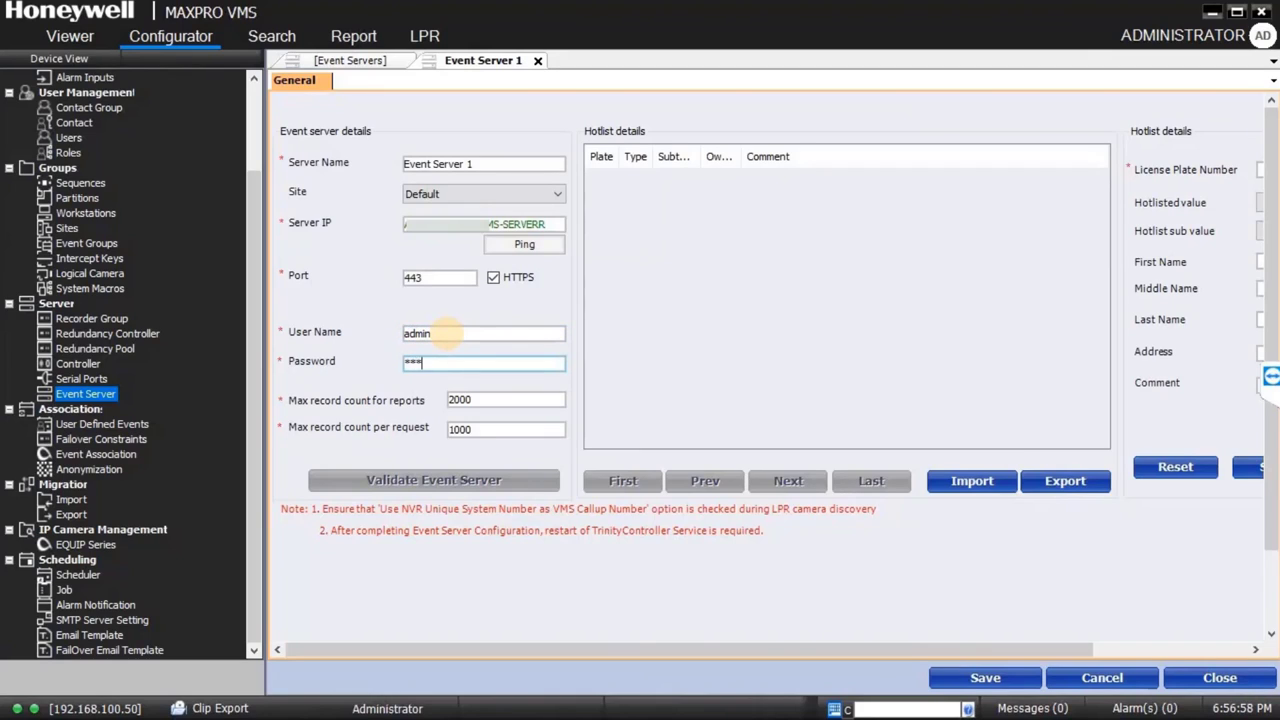
text(********)
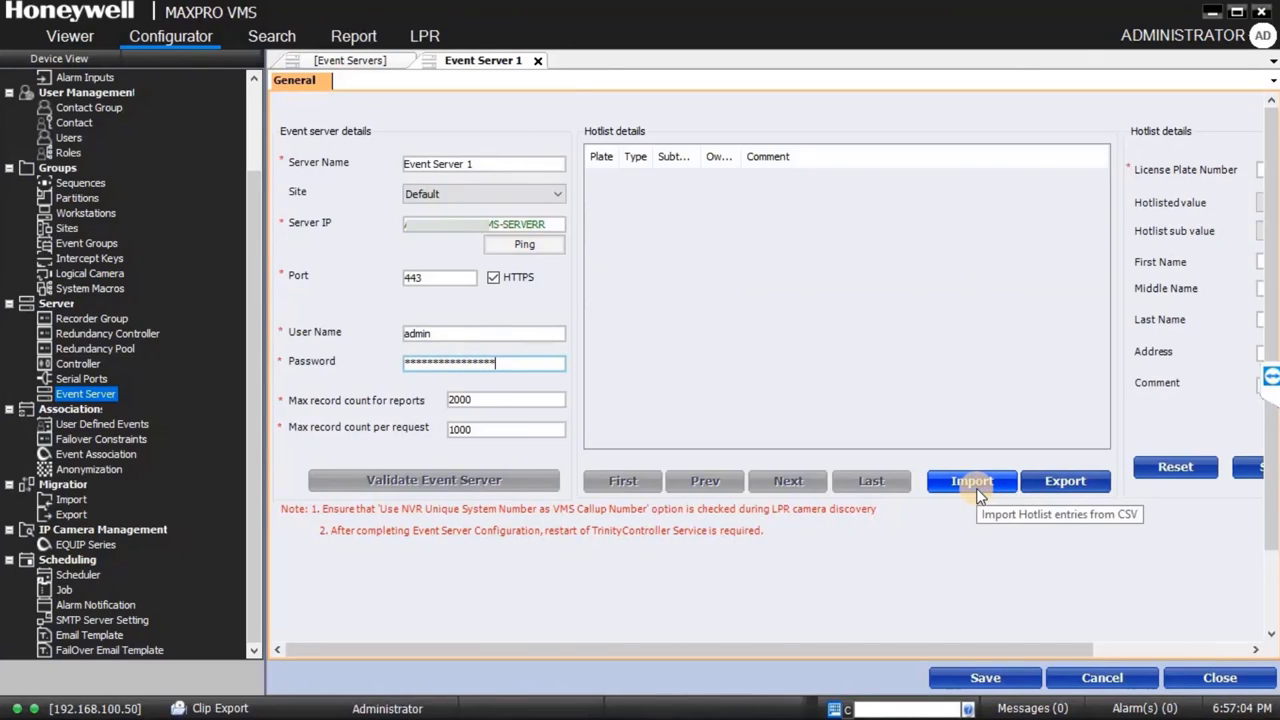
Step: Save Event Server 1, validate that it is running, close the form, and reopen its entry
click(980, 677)
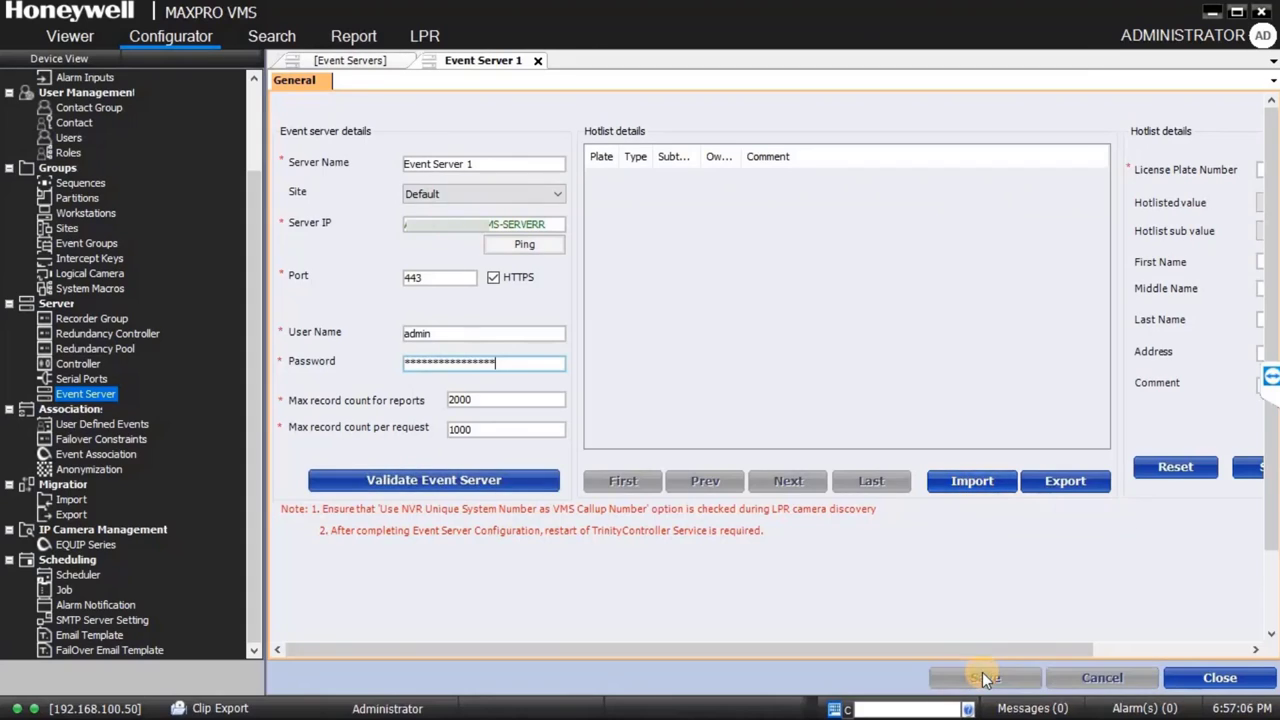
click(468, 479)
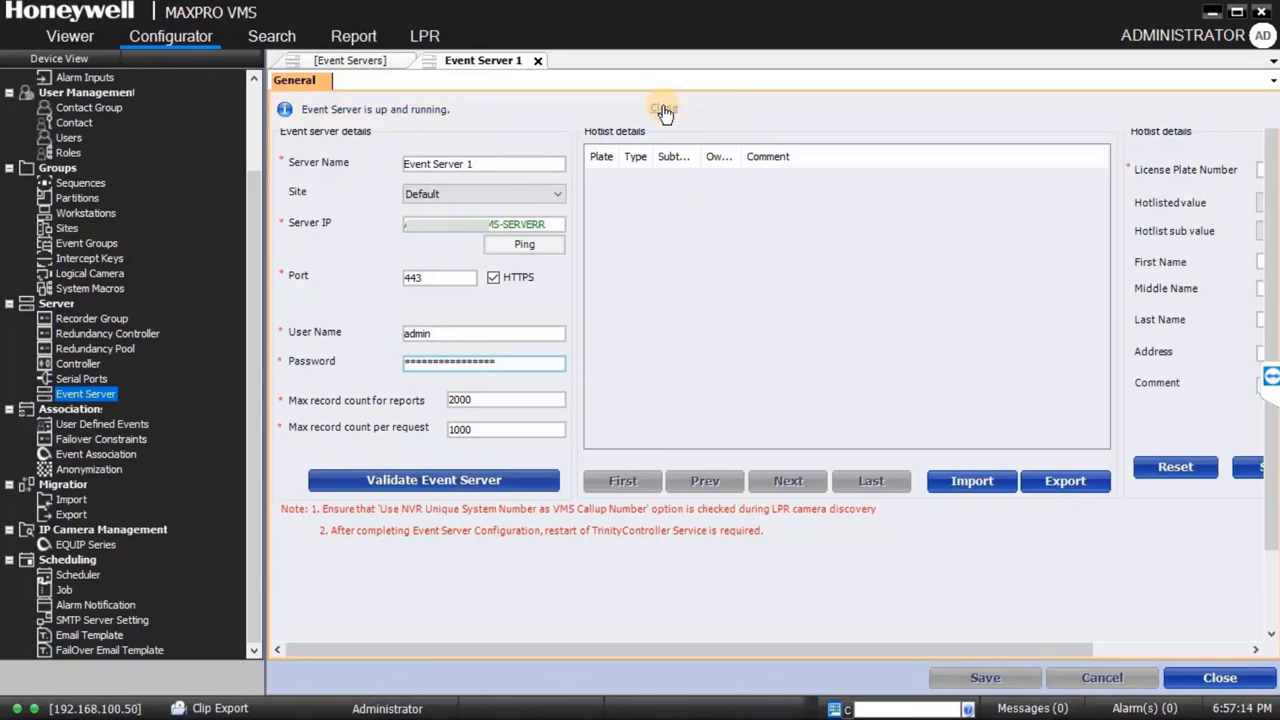
click(664, 111)
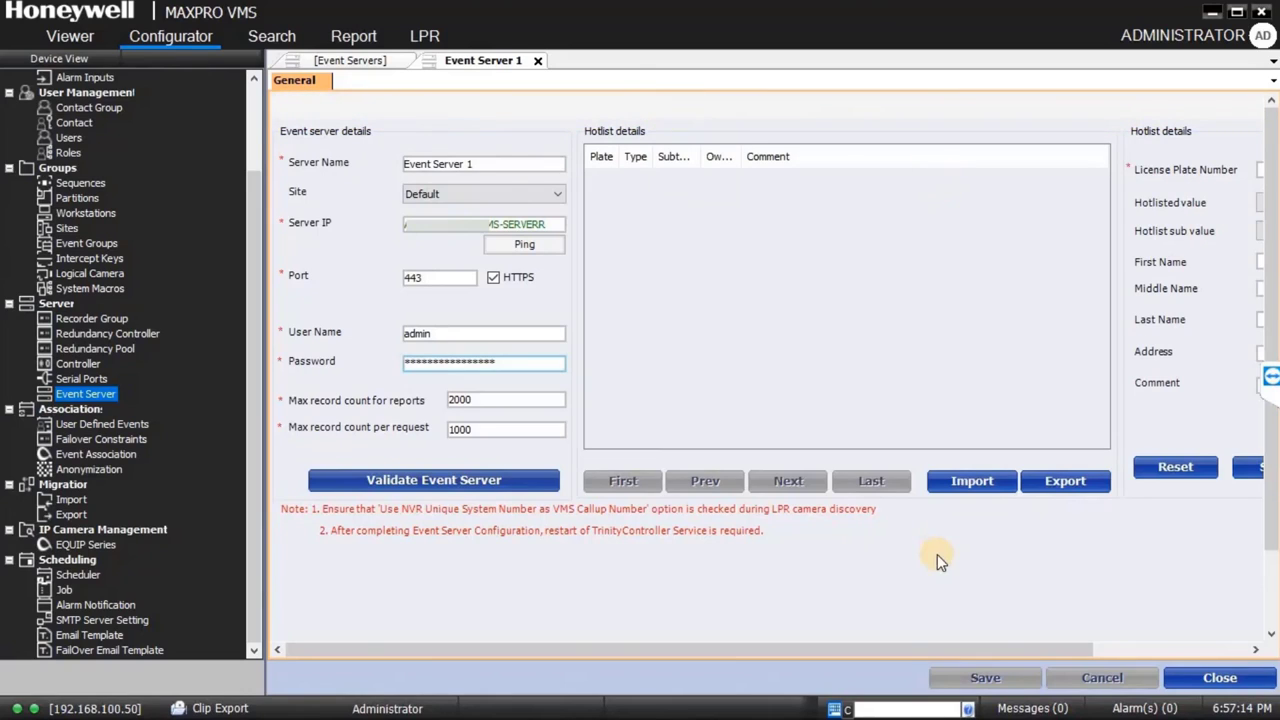
click(1224, 682)
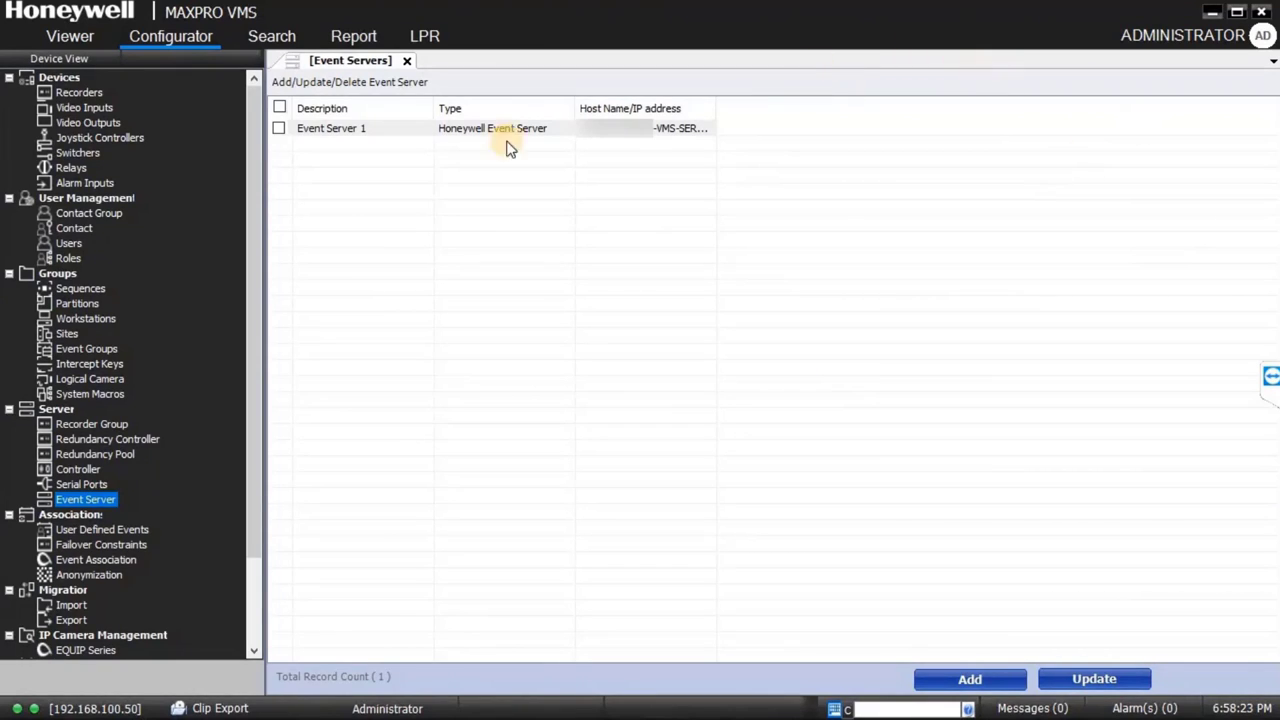
double_click(382, 128)
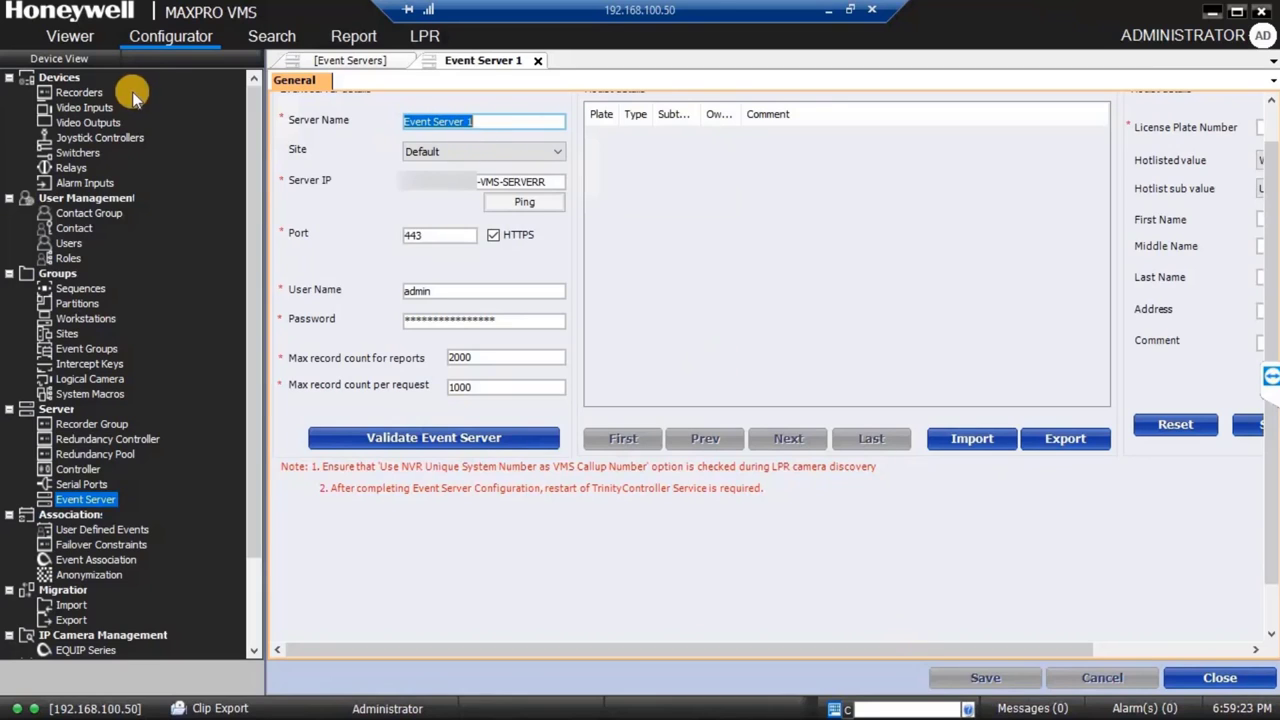
Step: Rename recorder DVR 4 to R2 and set its type to MAXPRO NVR, version 5.0 +
click(94, 92)
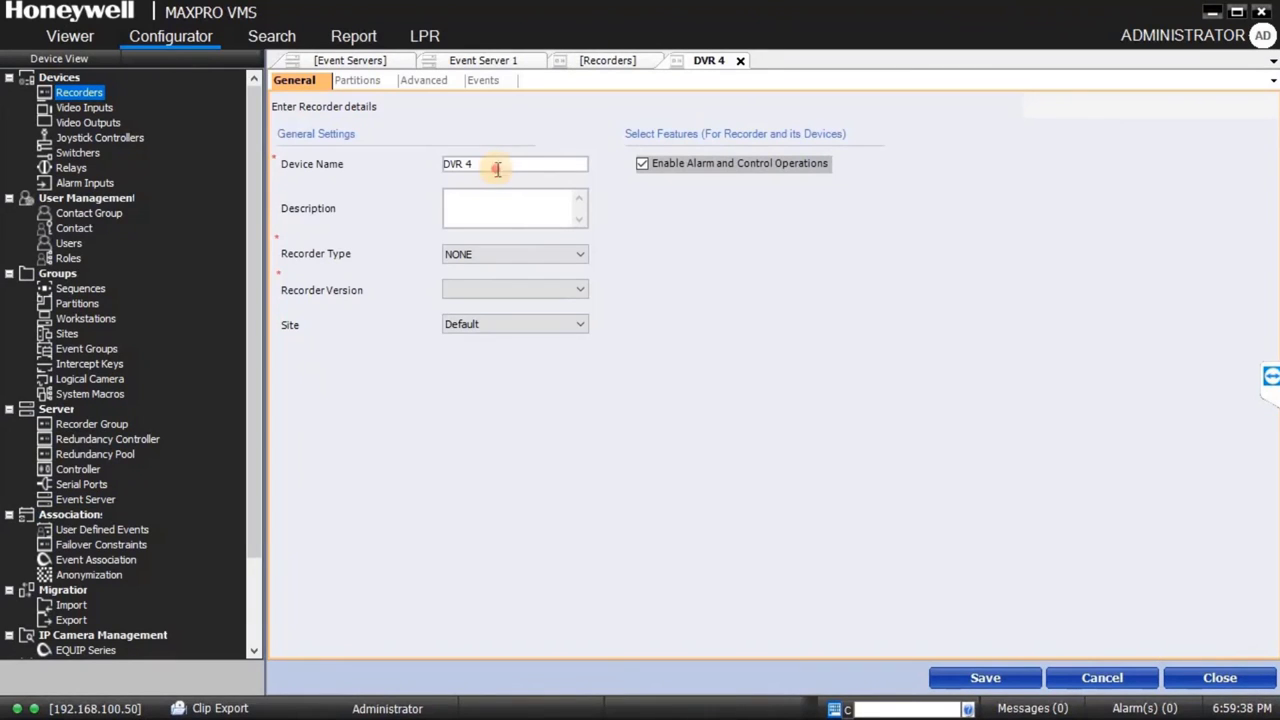
drag(494, 163, 437, 165)
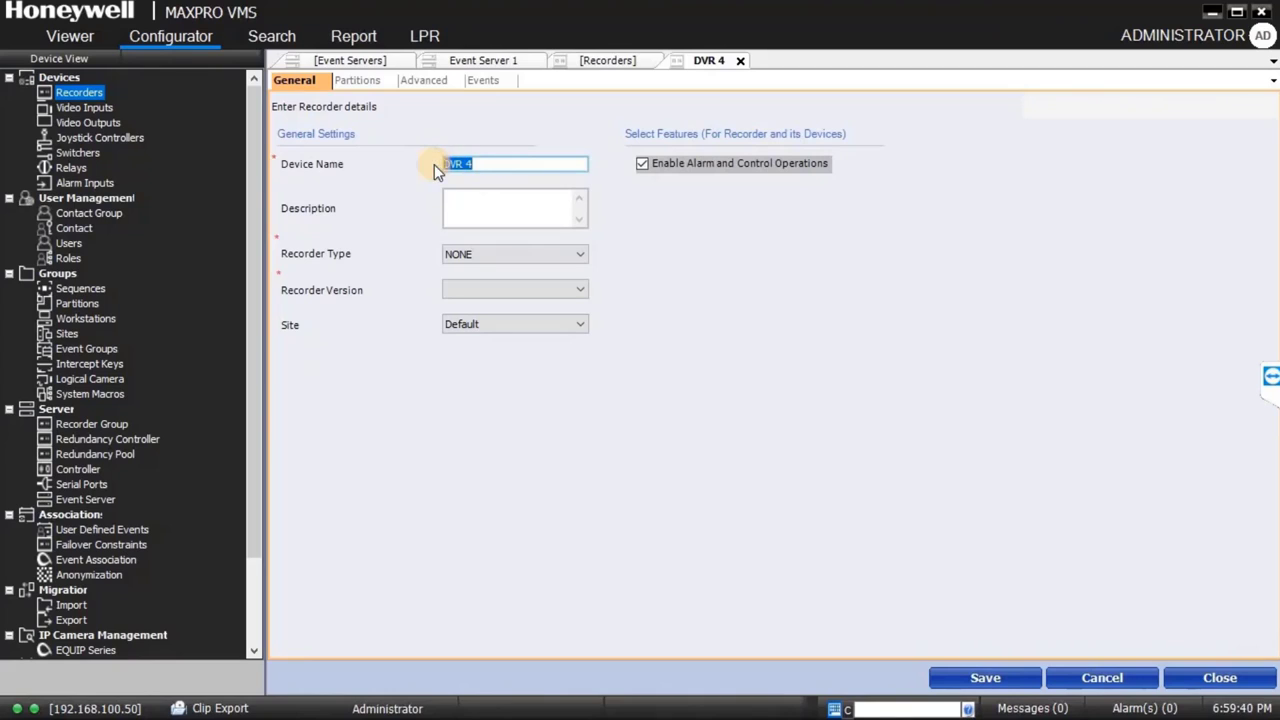
text(R2)
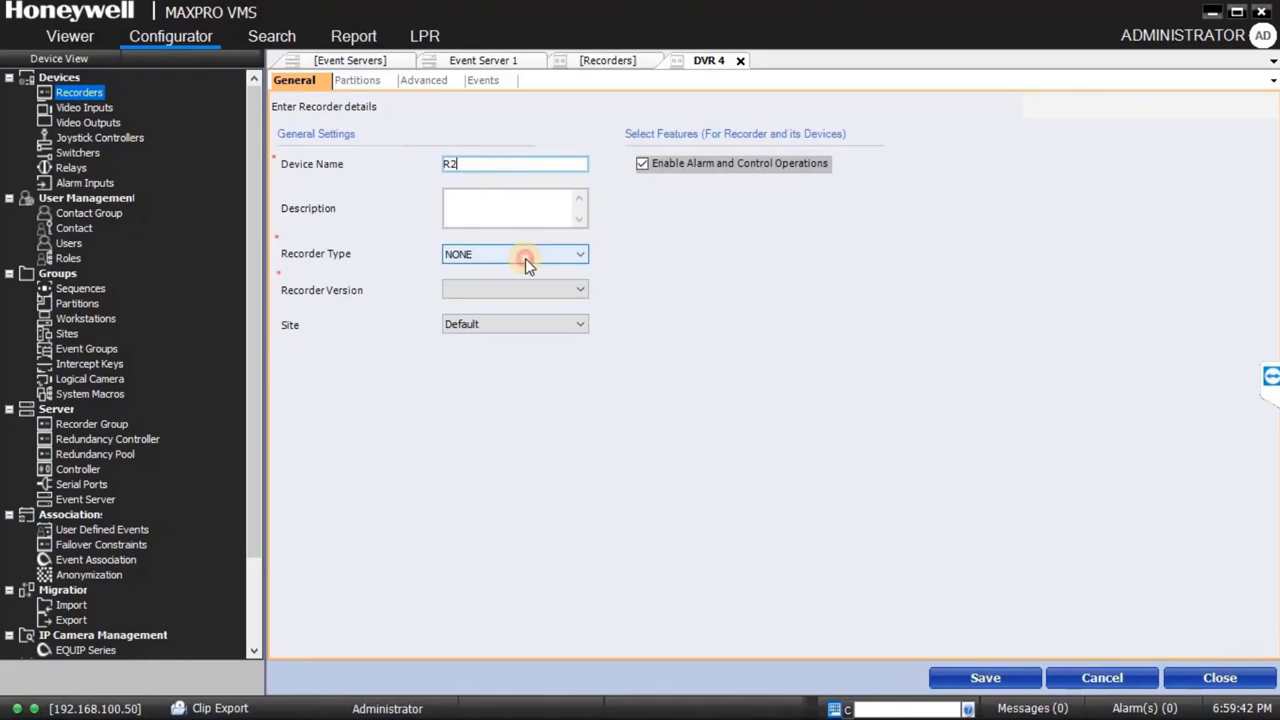
click(523, 257)
click(497, 271)
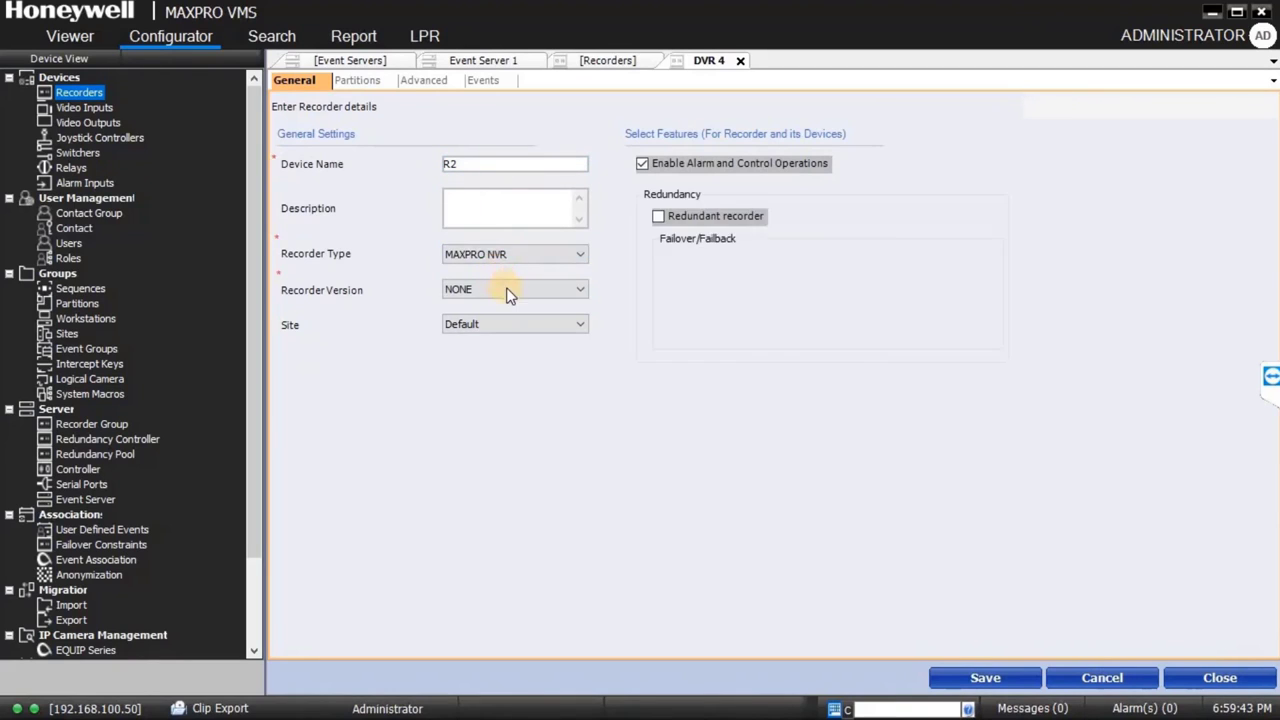
click(507, 290)
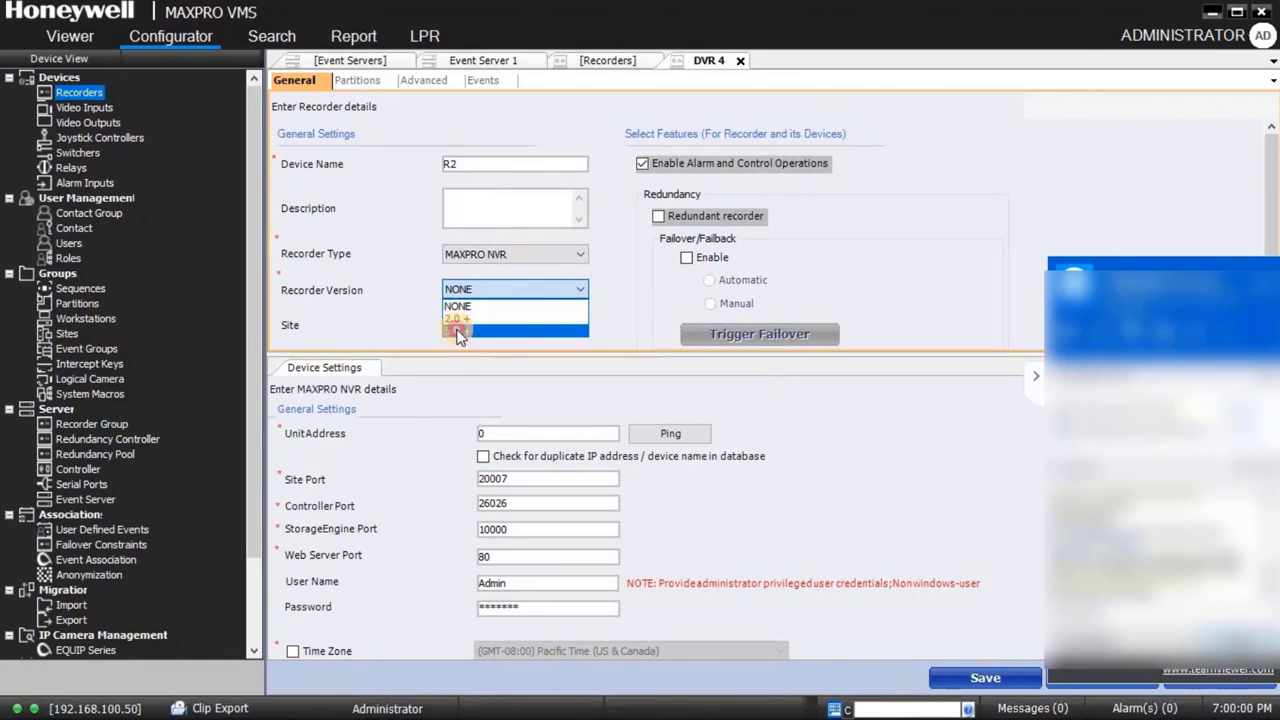
click(457, 330)
Step: Set unit address 192.168.100.55, ping it, enter the NVR password, and save R2
double_click(521, 433)
text(192)
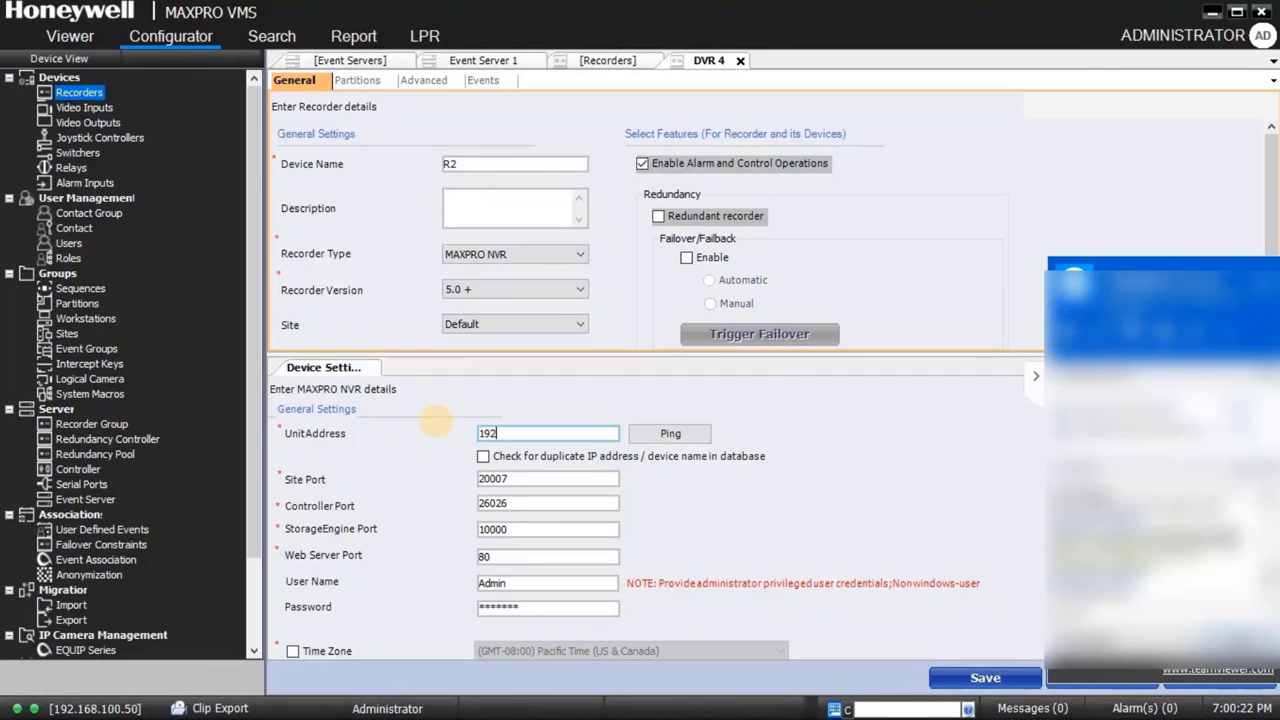
text(.168.100.5)
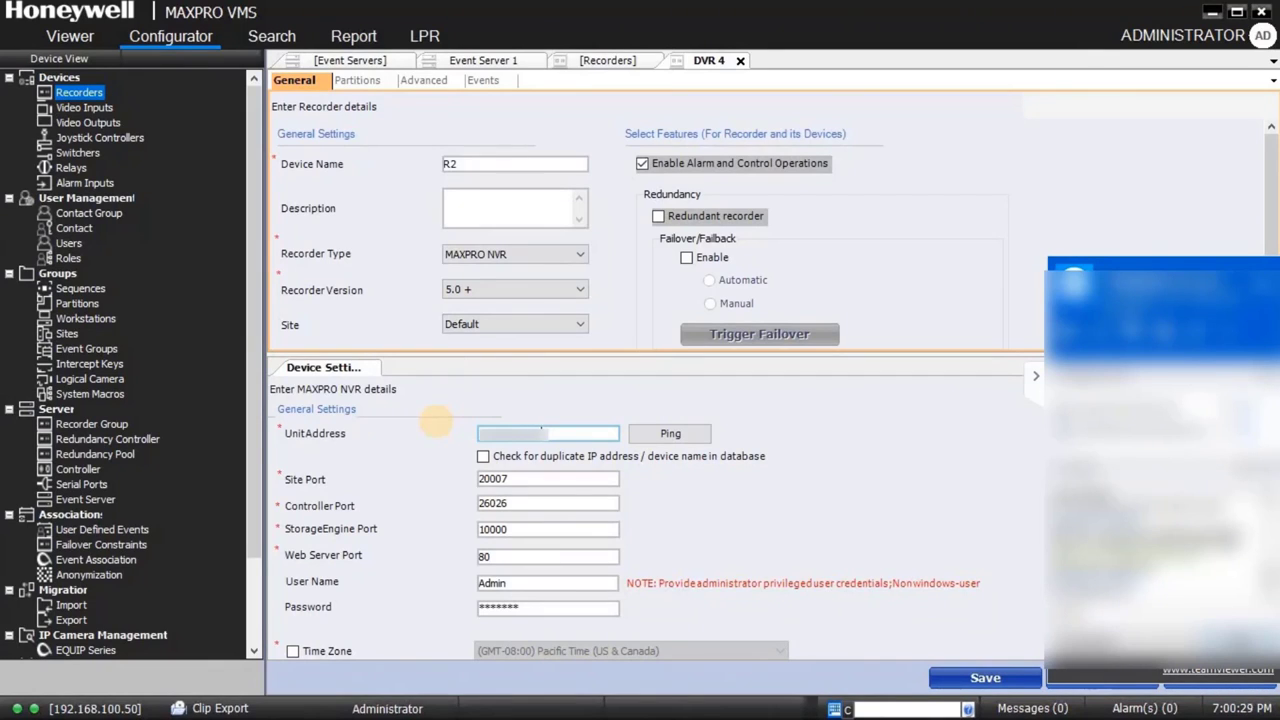
text(5)
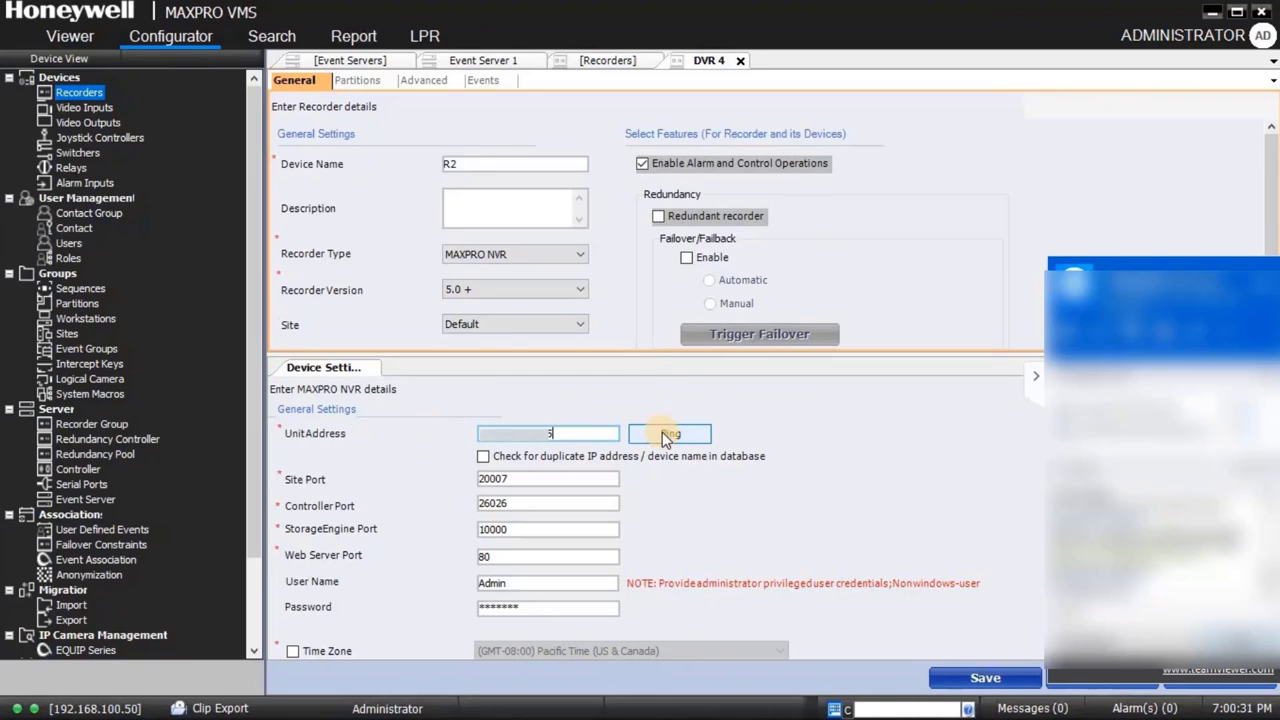
click(666, 436)
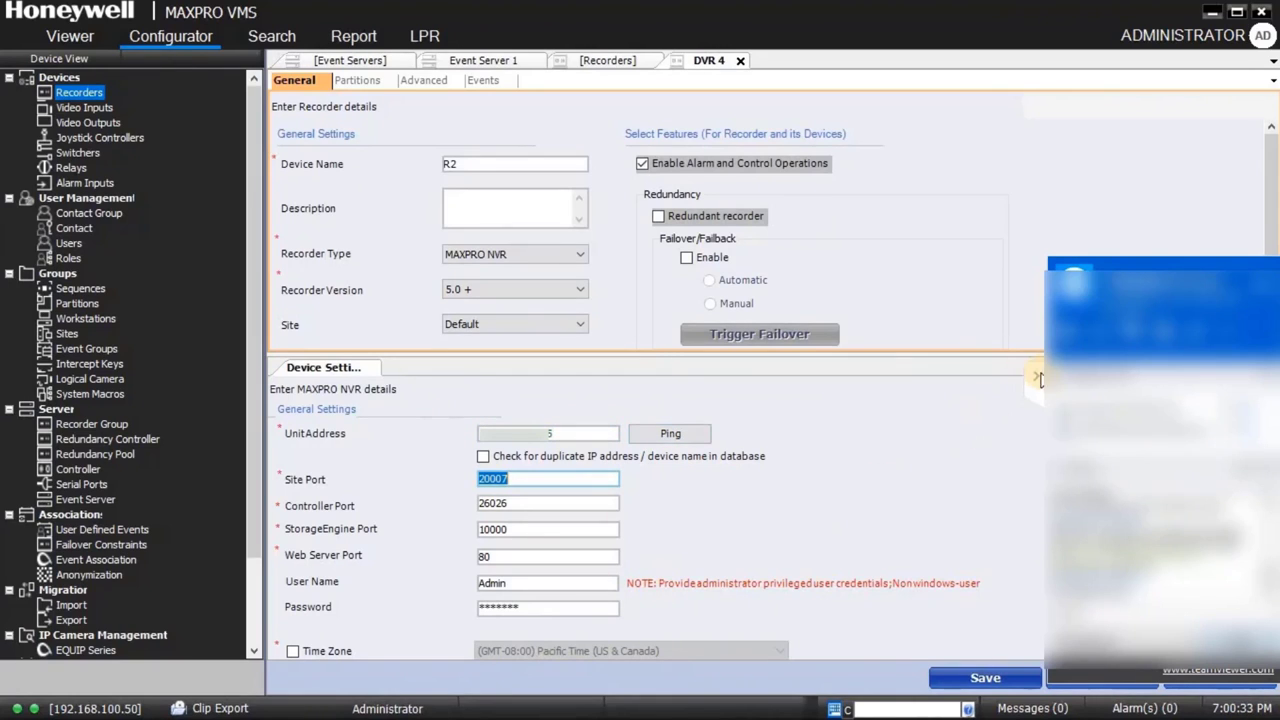
click(1038, 380)
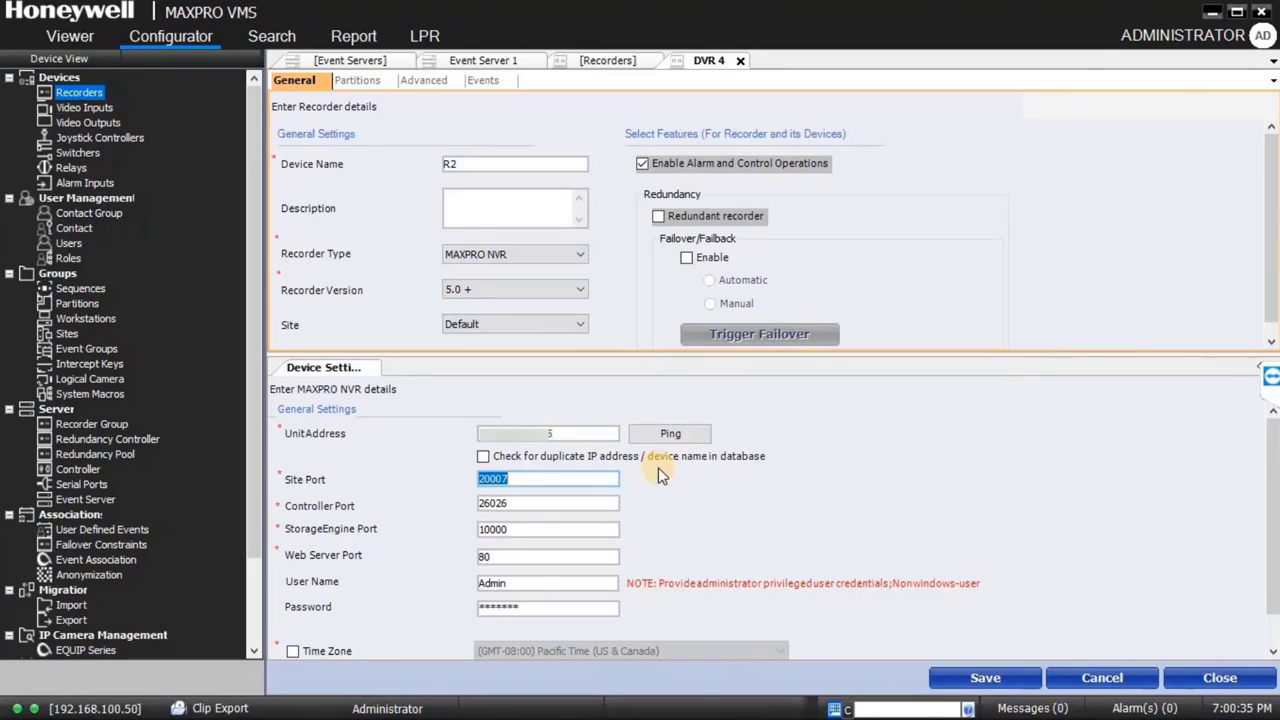
click(527, 613)
key(BackSpace)
text(*******)
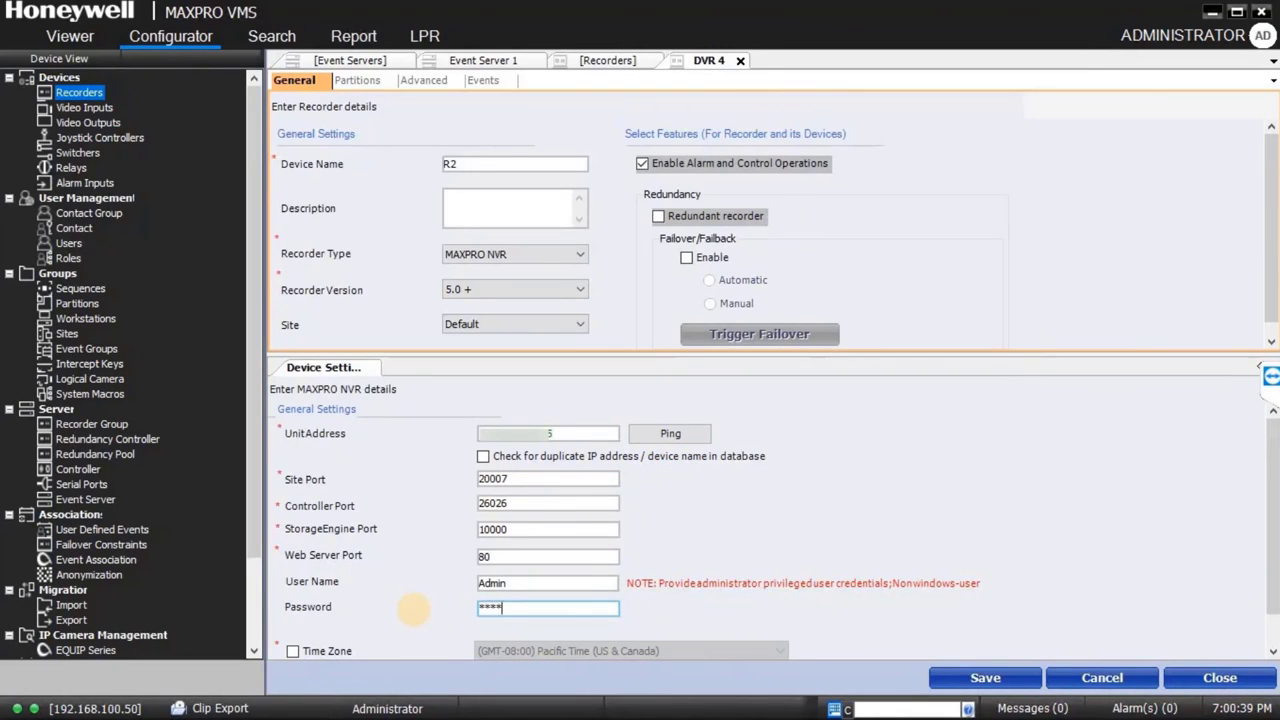
text(*********)
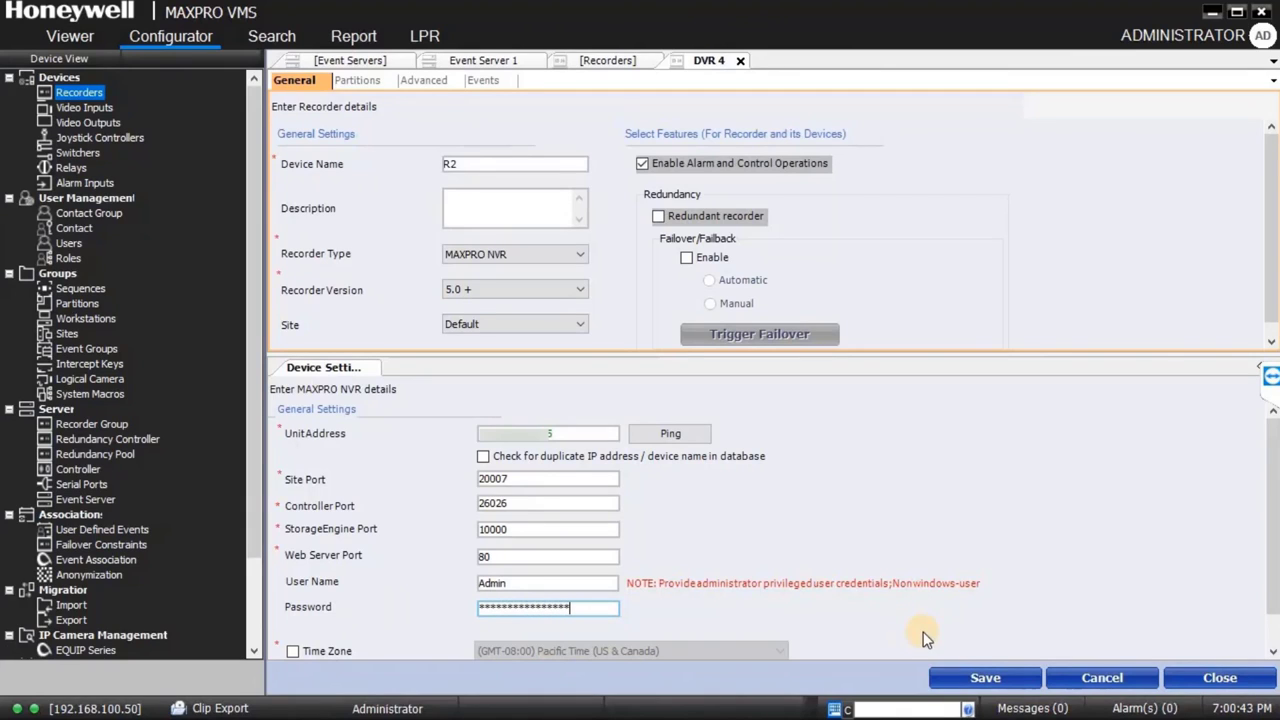
click(985, 679)
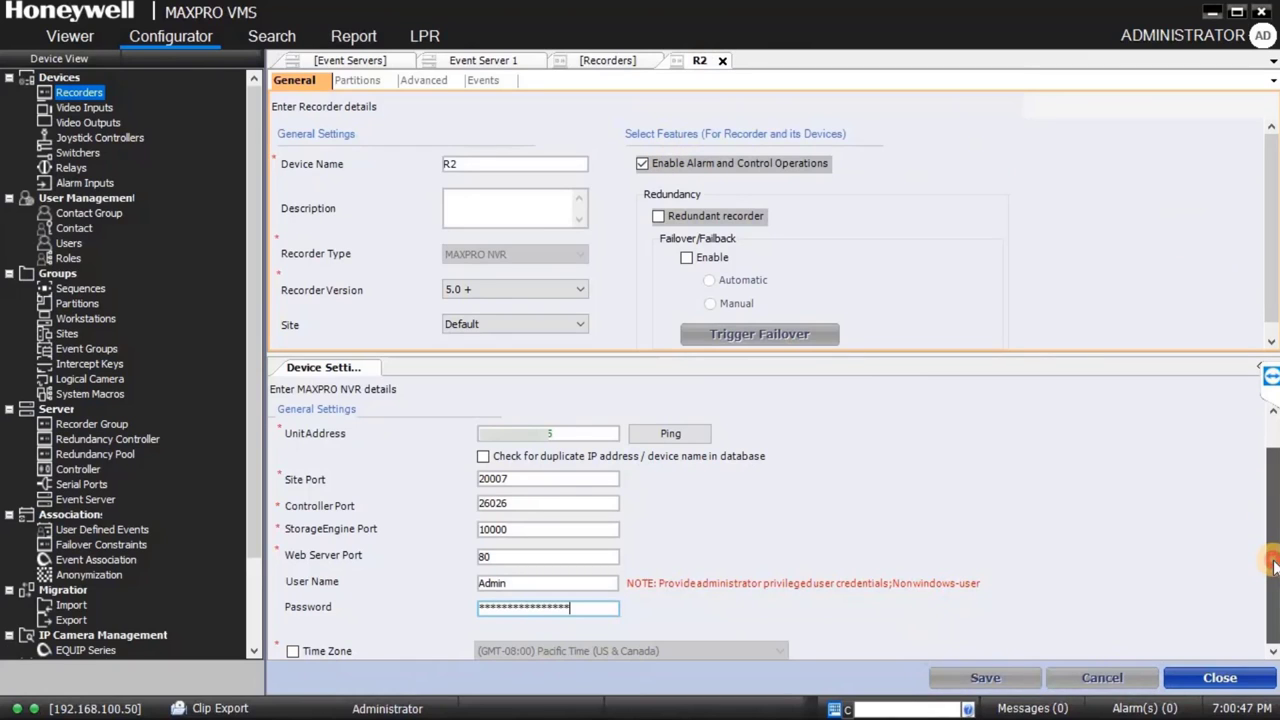
scroll(1274, 566, down, 2)
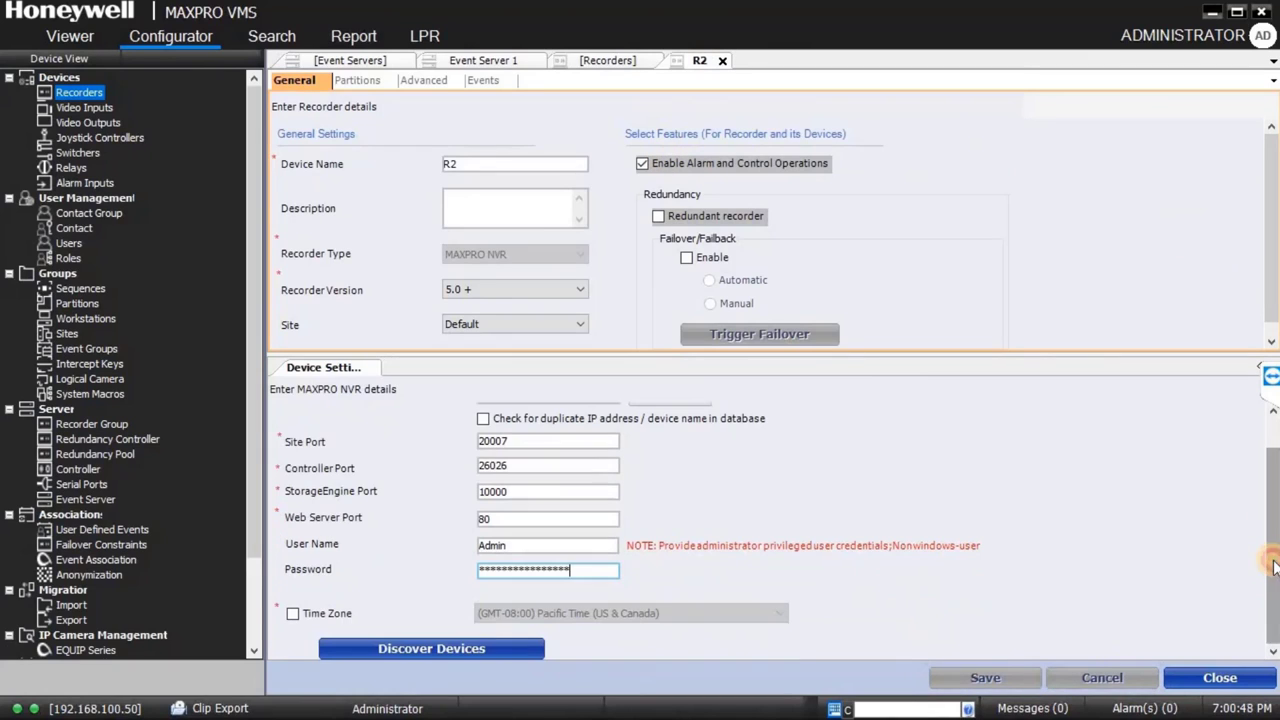
Step: Run R2's discovery using the NVR unique system number as callup and add the found devices
click(409, 648)
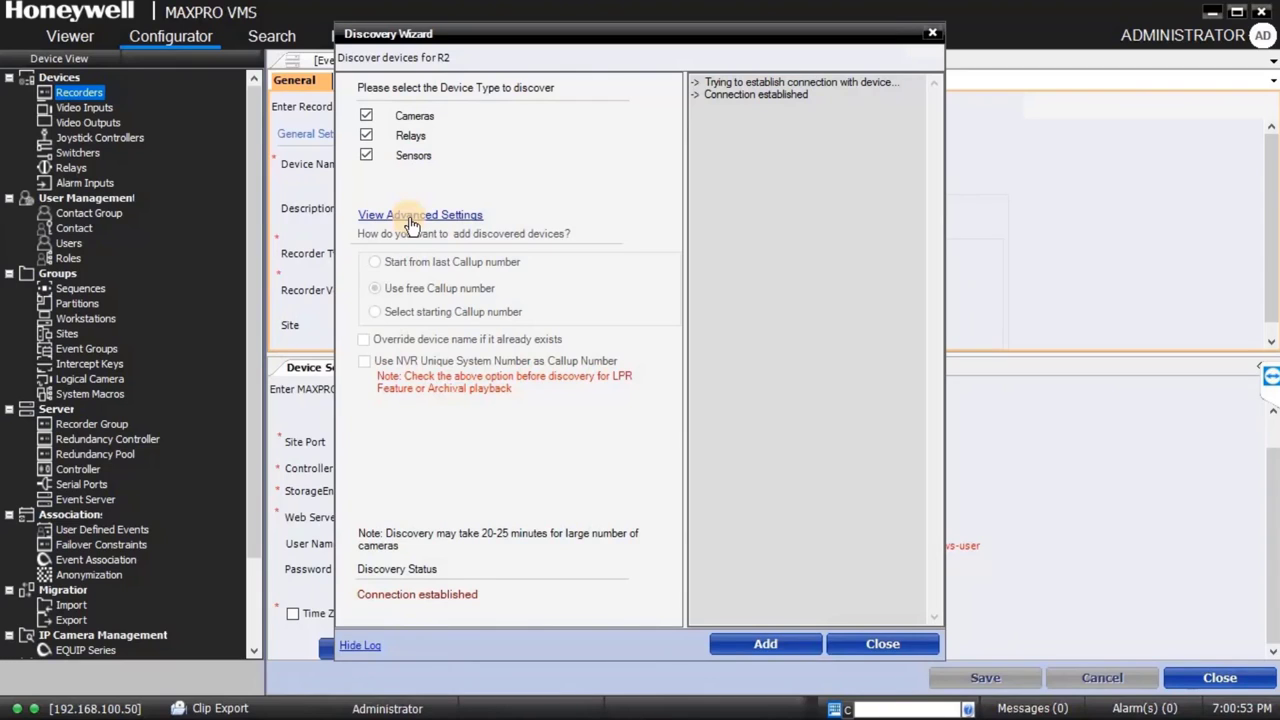
click(409, 215)
click(424, 318)
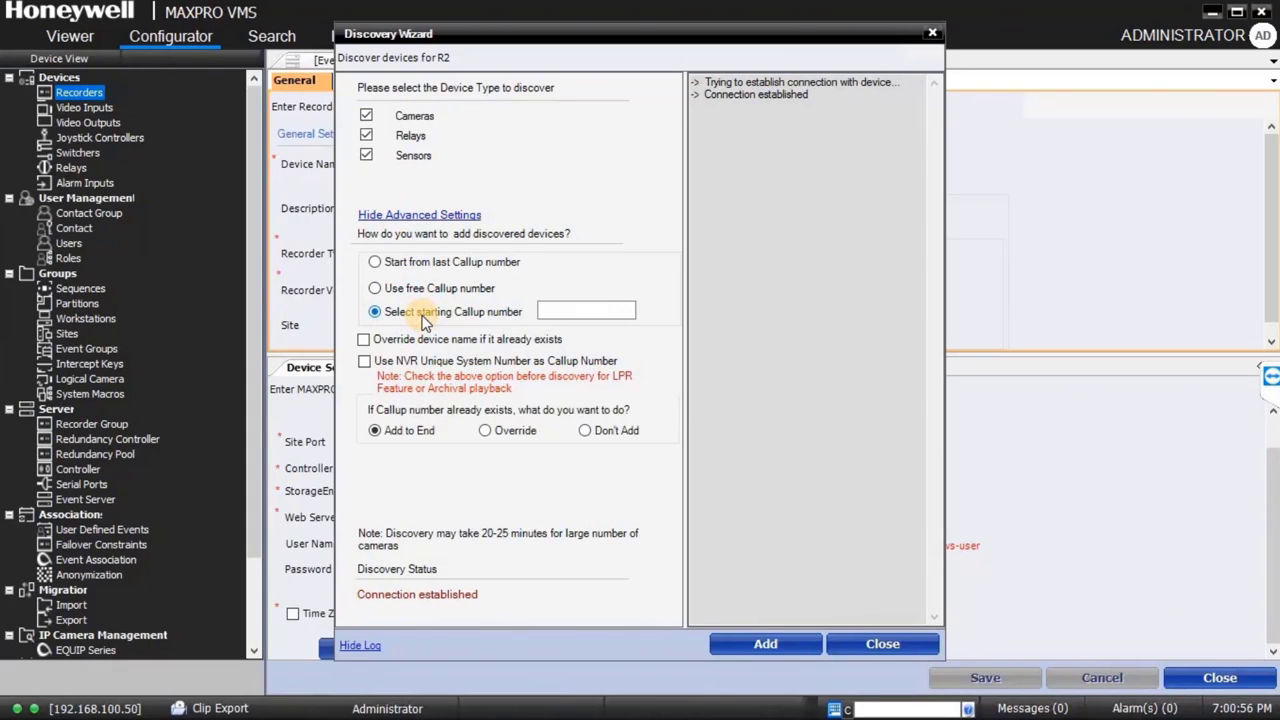
click(407, 291)
click(365, 362)
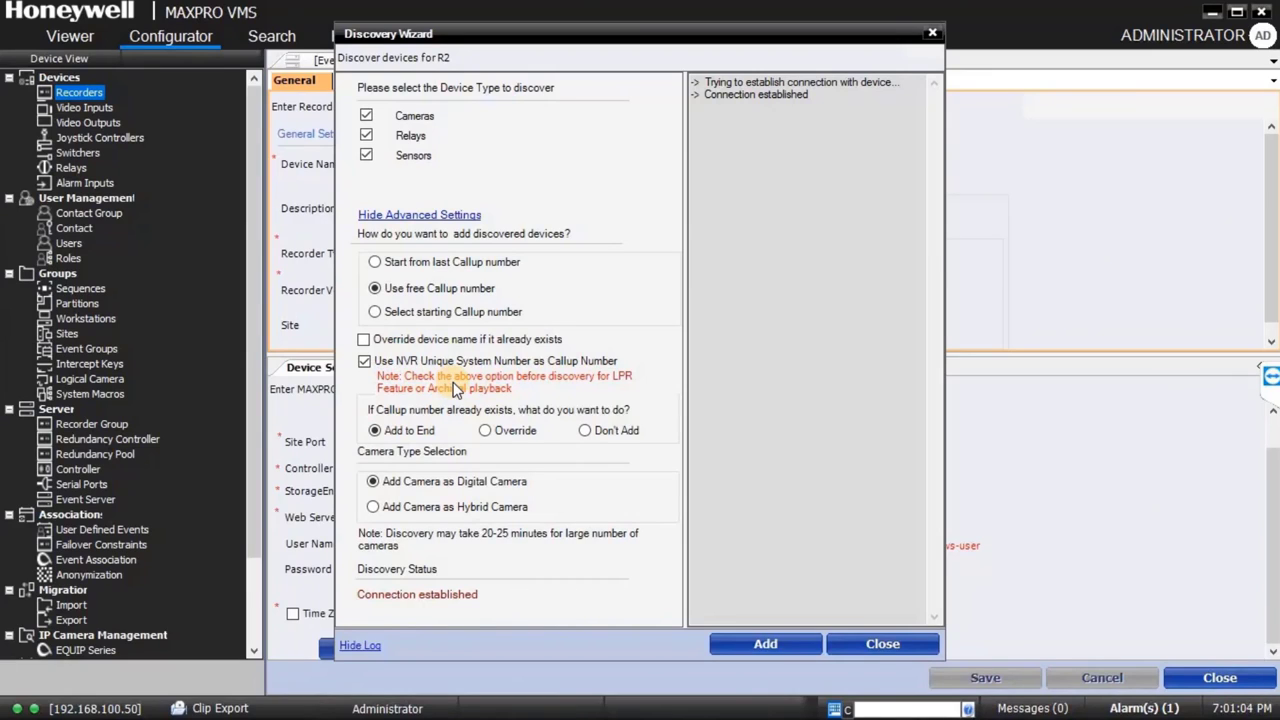
click(767, 644)
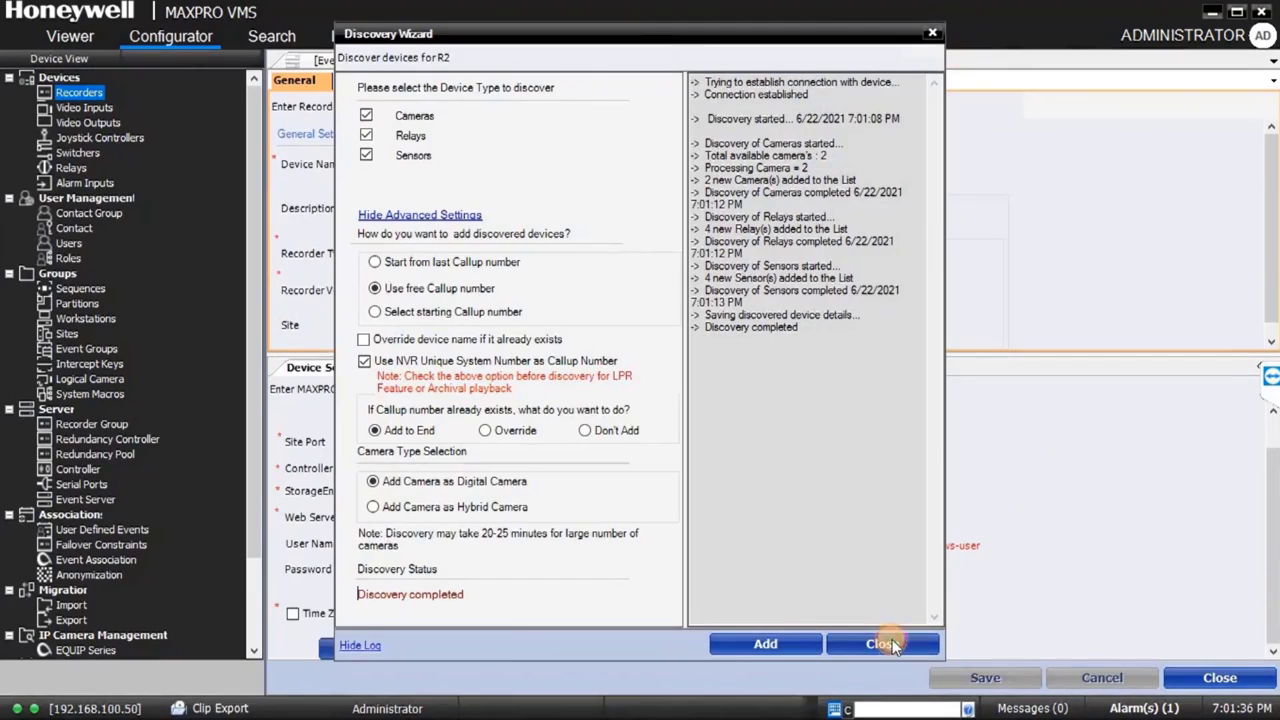
Step: Close the discovery wizard and open the System settings in MAXPRO NVR's Configurator
click(890, 644)
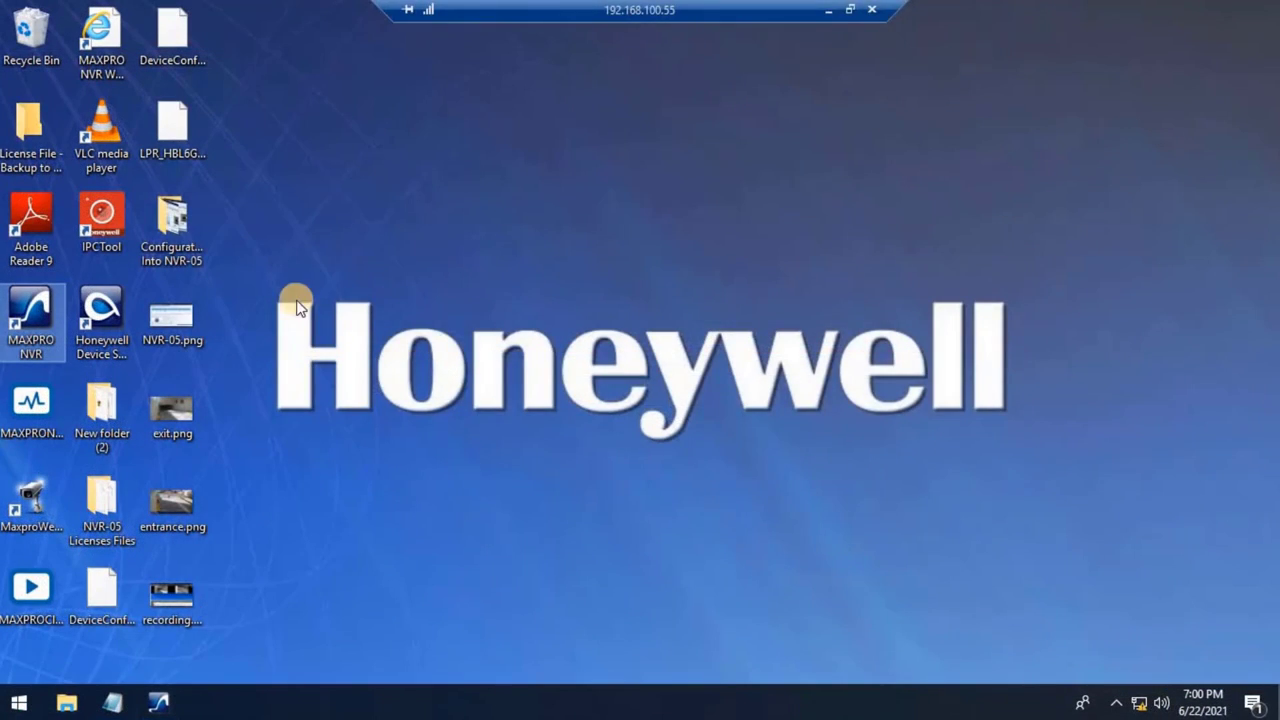
click(158, 700)
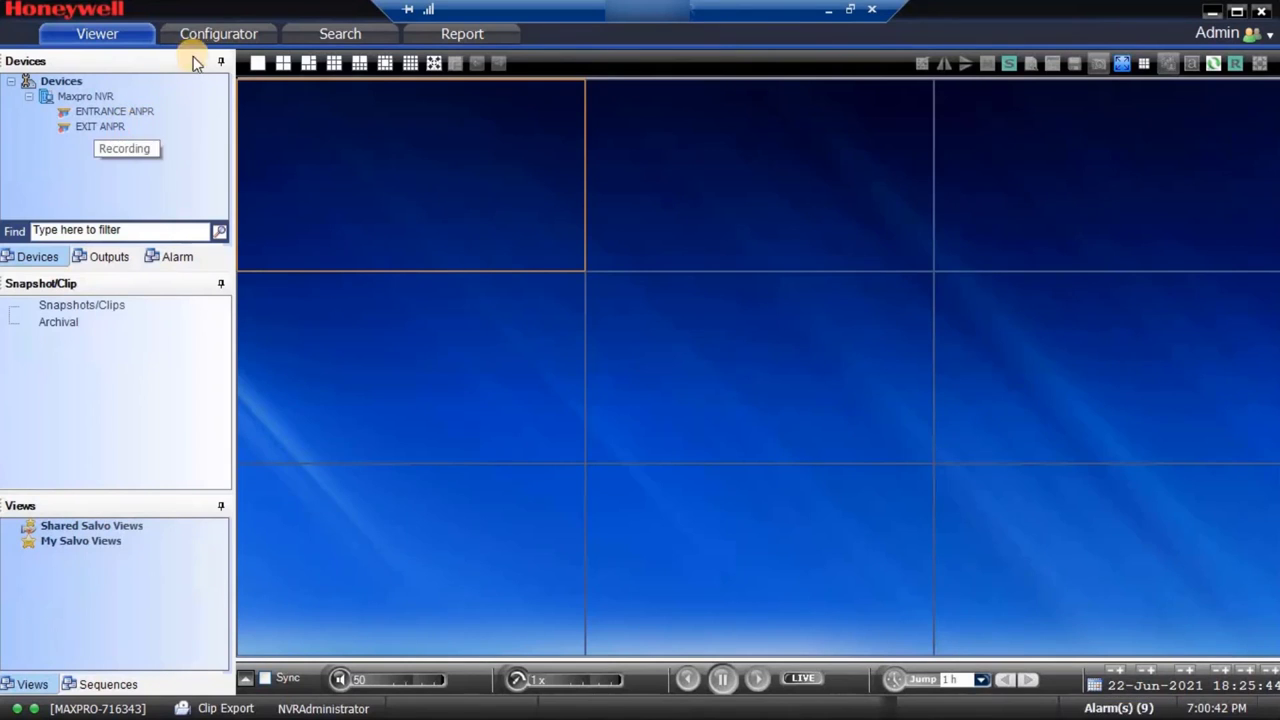
click(216, 34)
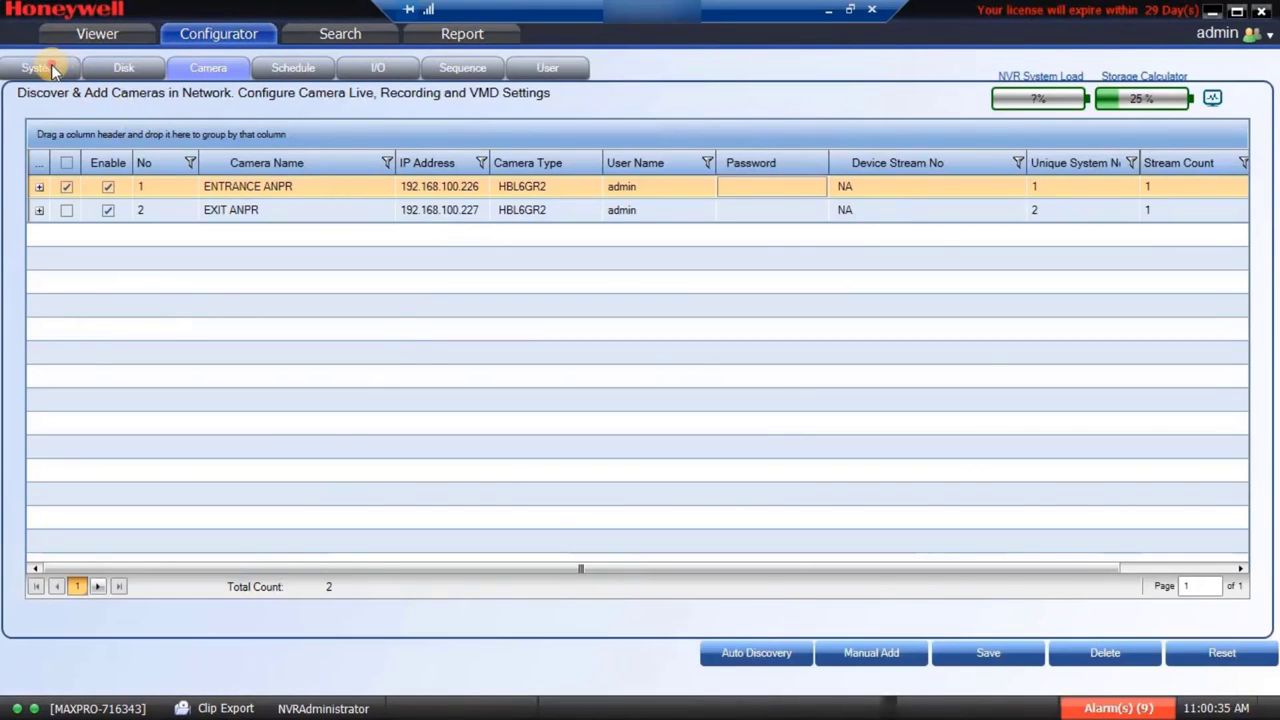
click(36, 67)
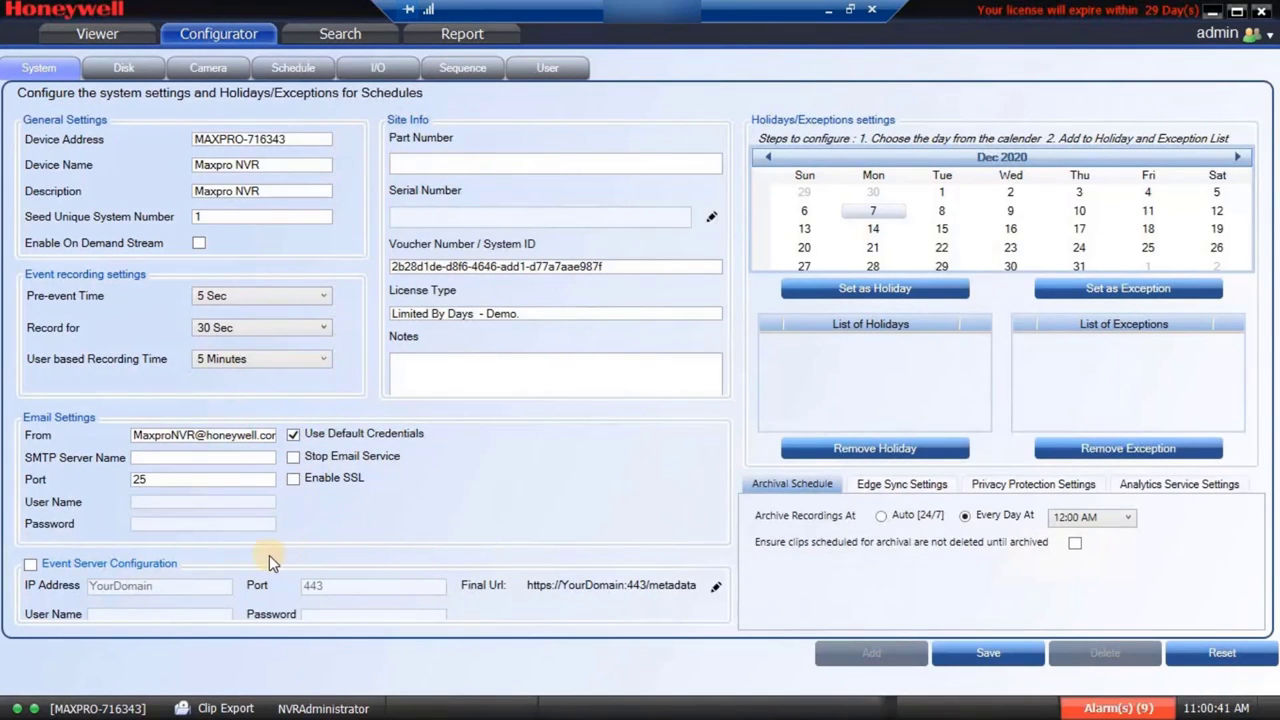
Step: Enable Event Server Configuration at 192.168.100.55, port 443, with the administrator user name and password
click(29, 569)
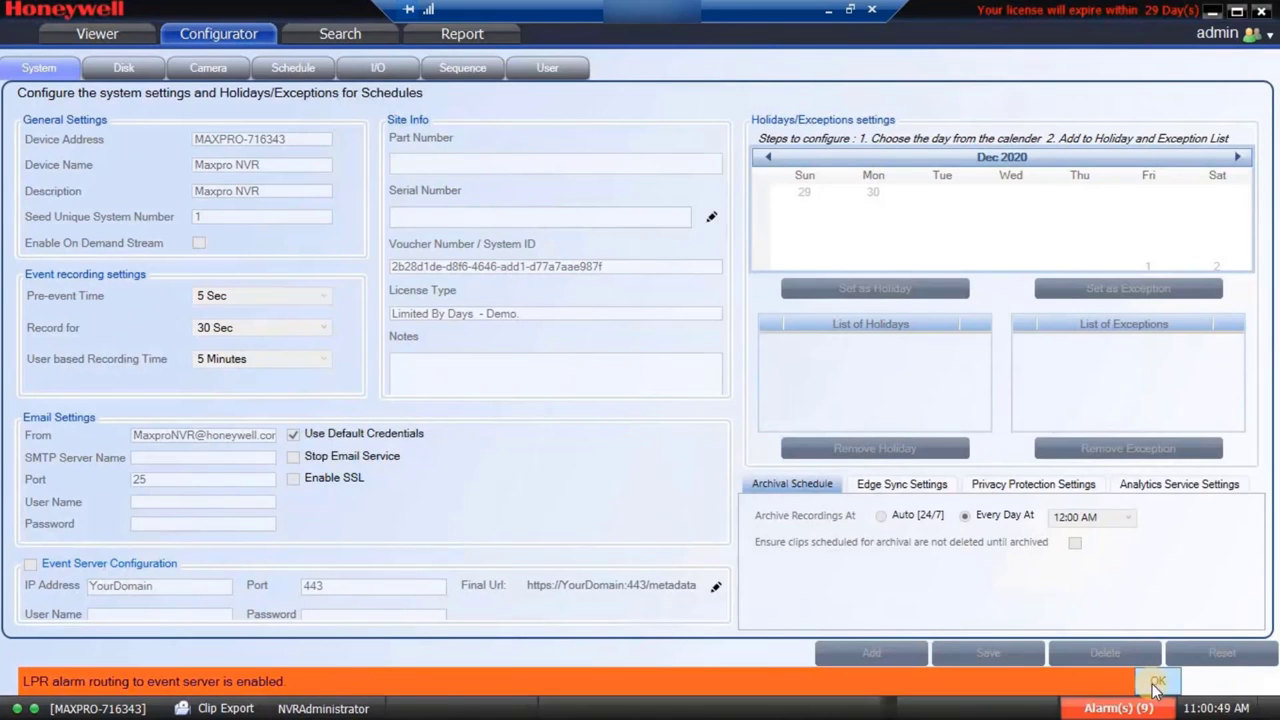
click(1157, 682)
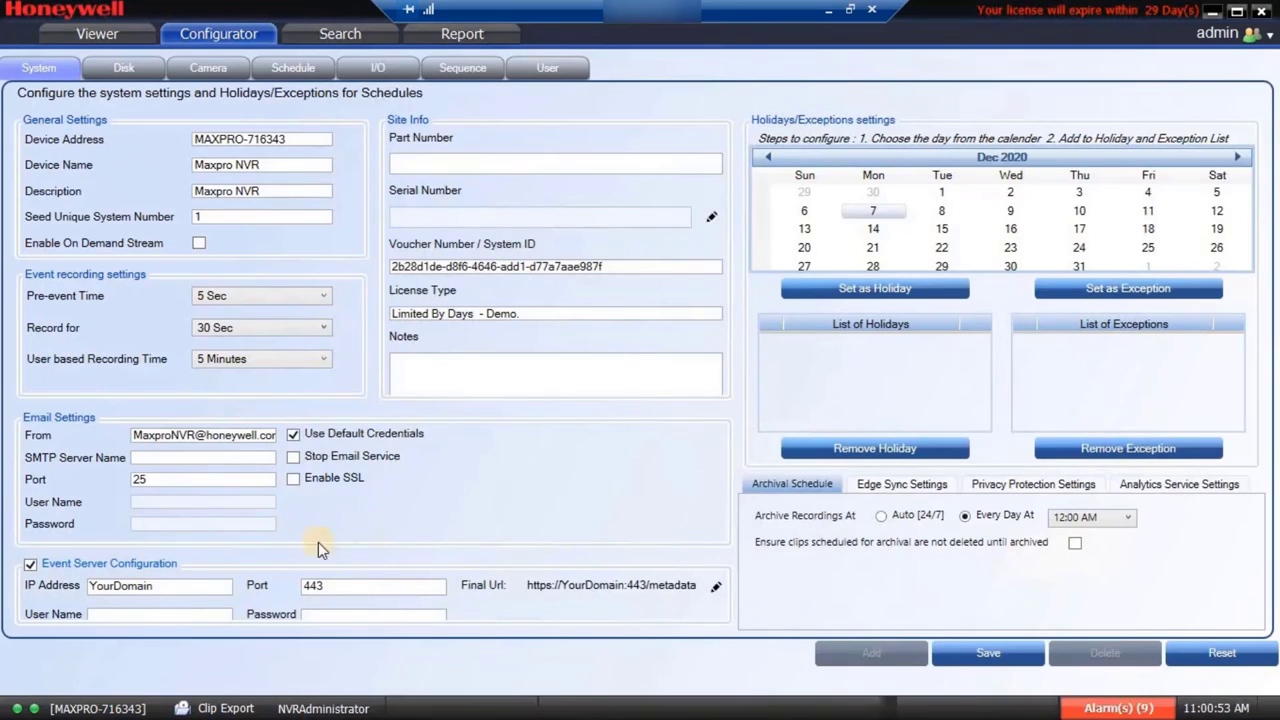
click(193, 585)
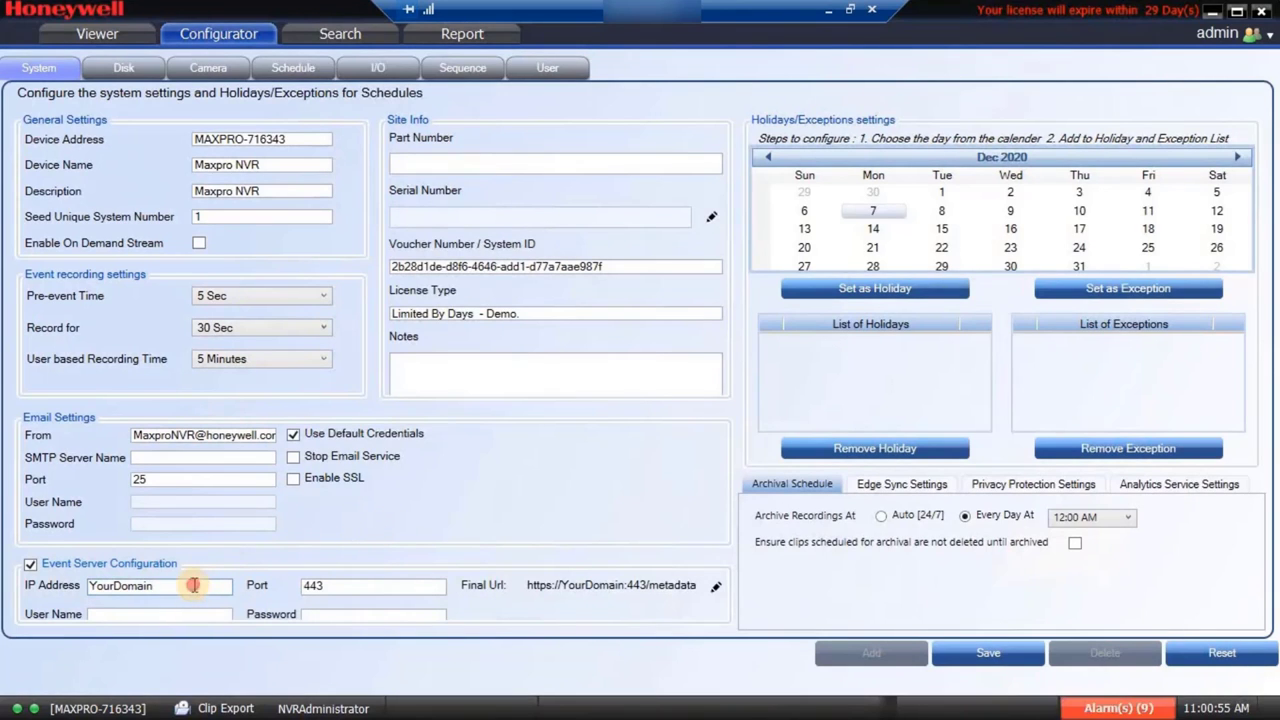
drag(193, 585, 84, 590)
text(192)
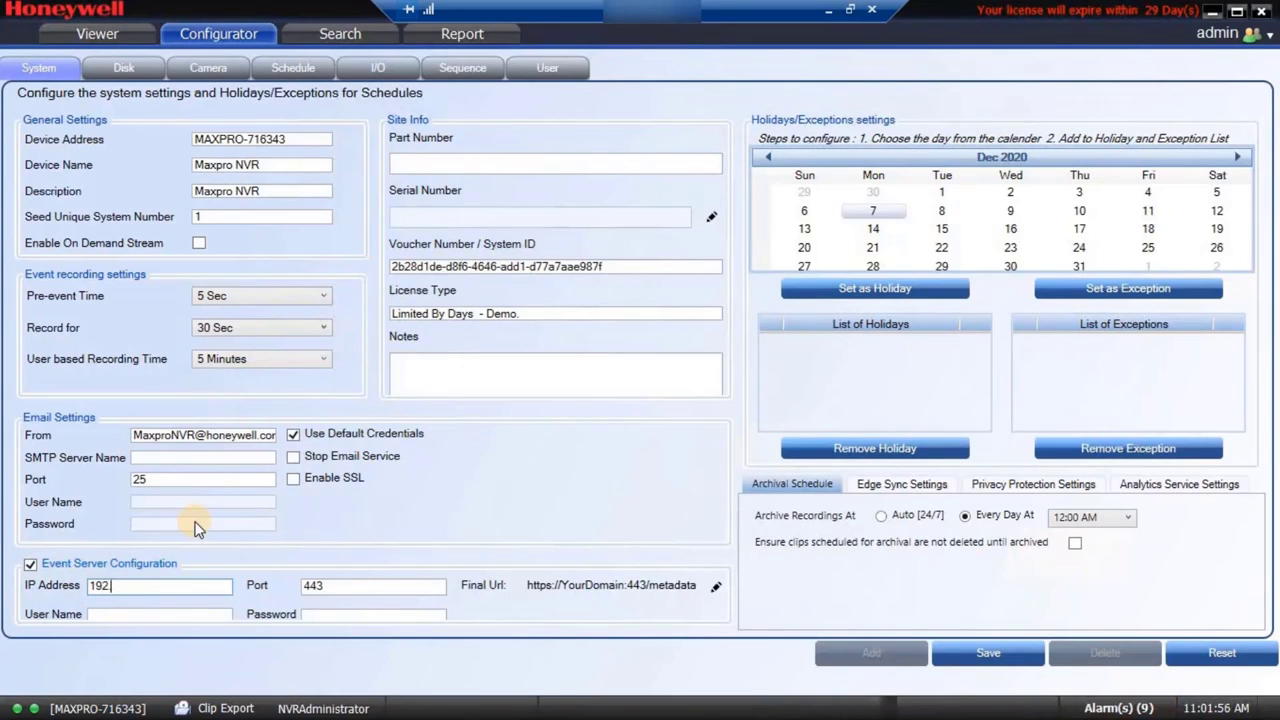
text(.168.100.55)
click(132, 611)
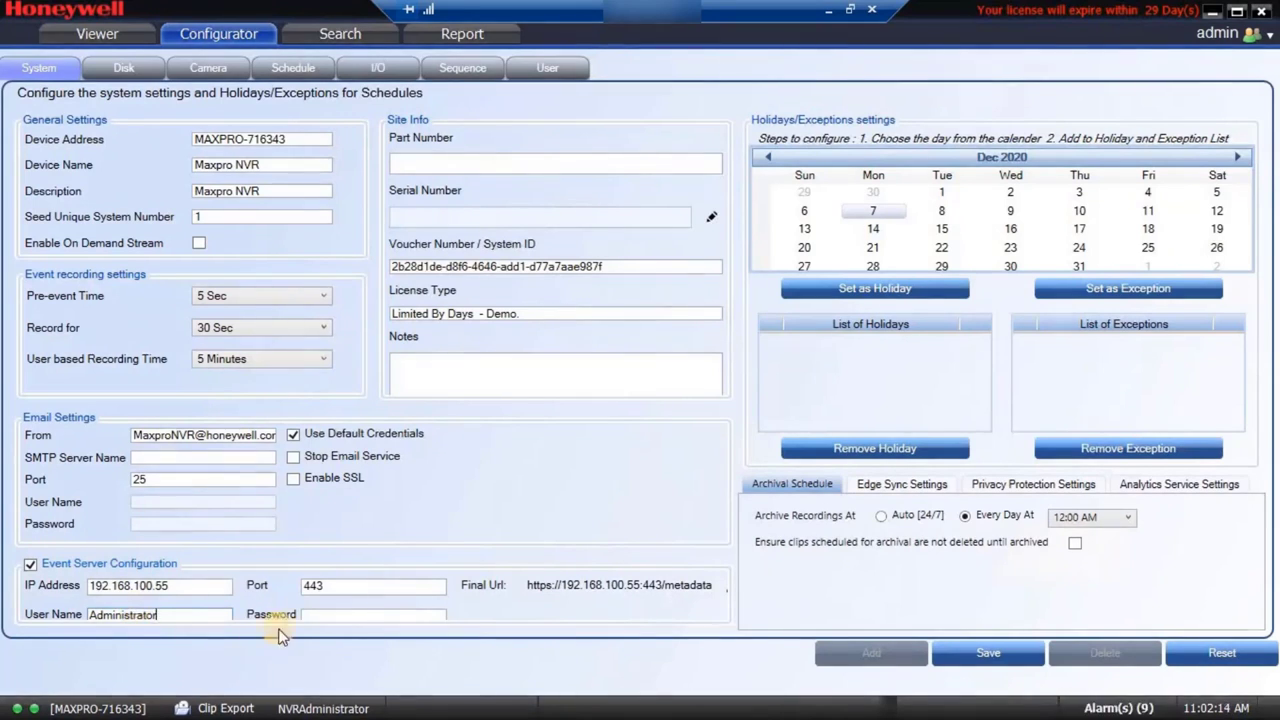
click(334, 615)
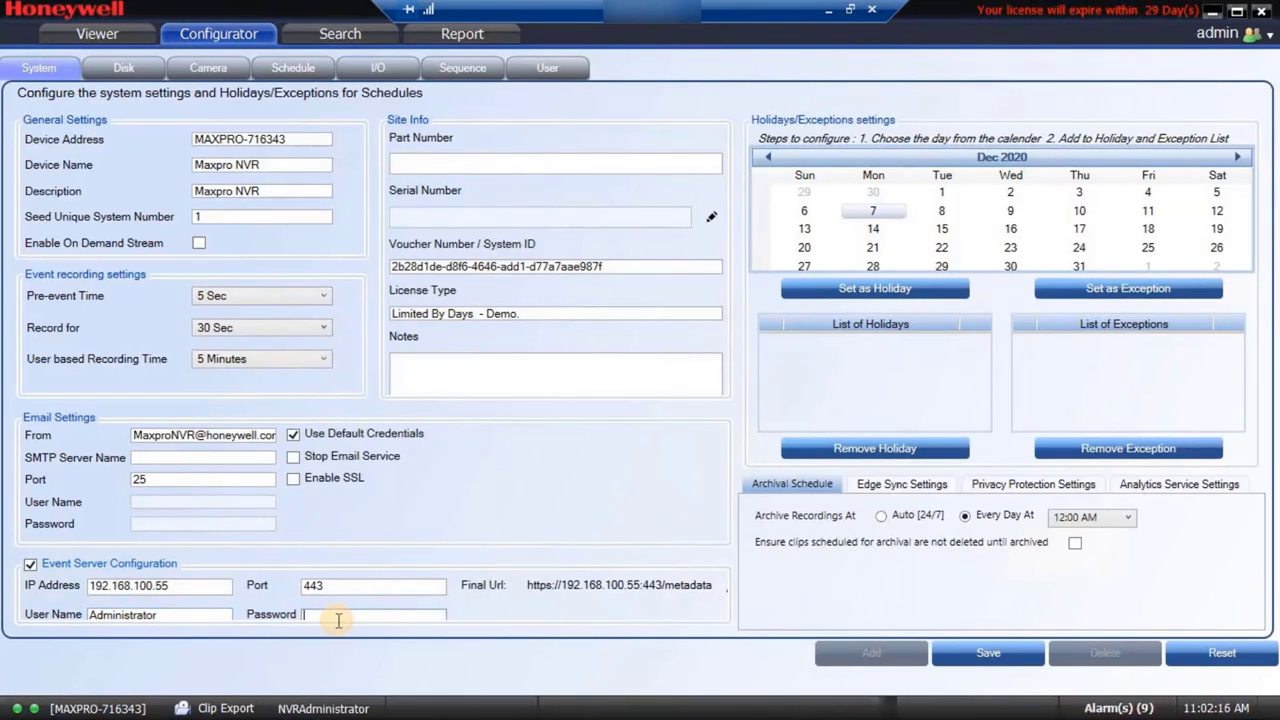
text(******)
click(725, 592)
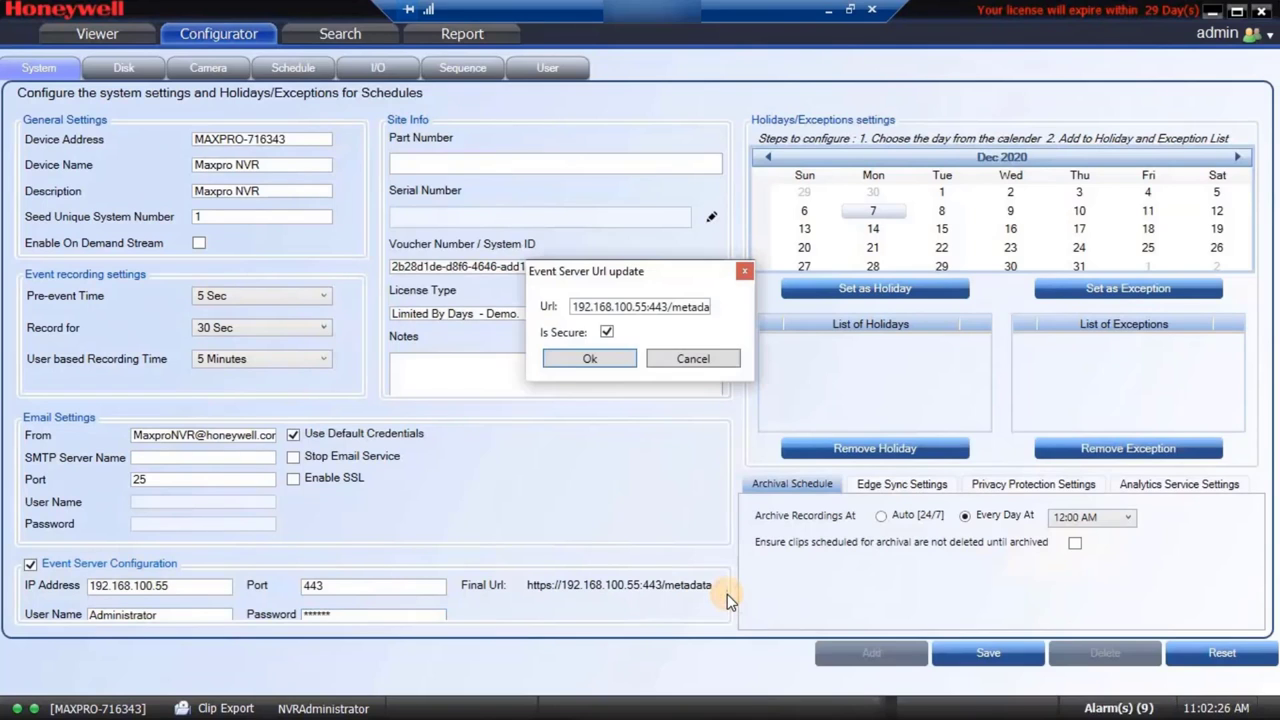
click(670, 307)
key(End)
click(608, 274)
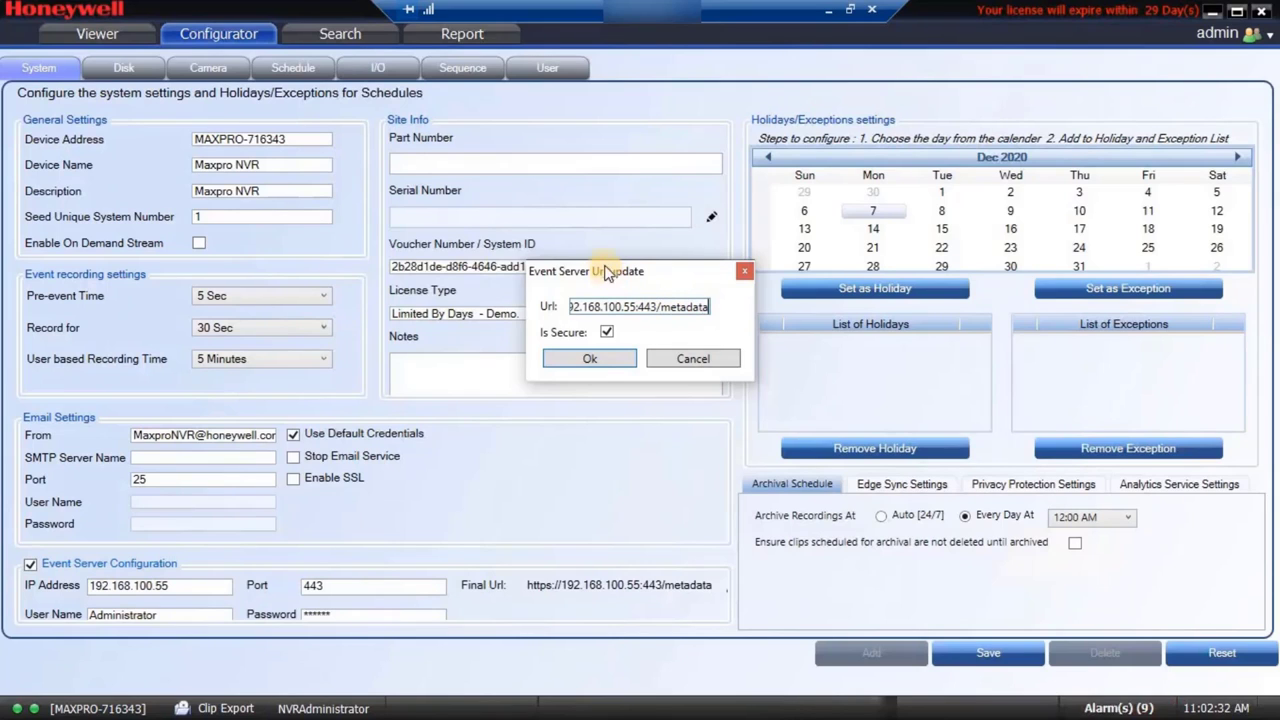
click(606, 358)
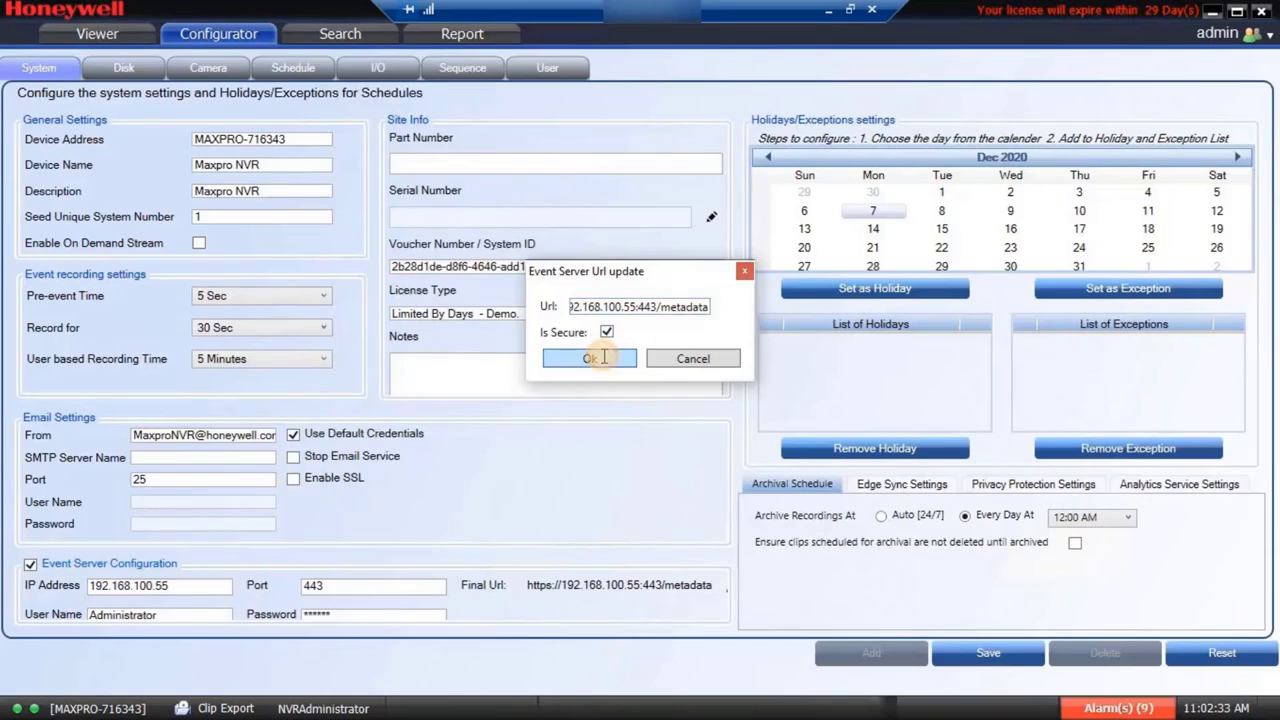
click(604, 359)
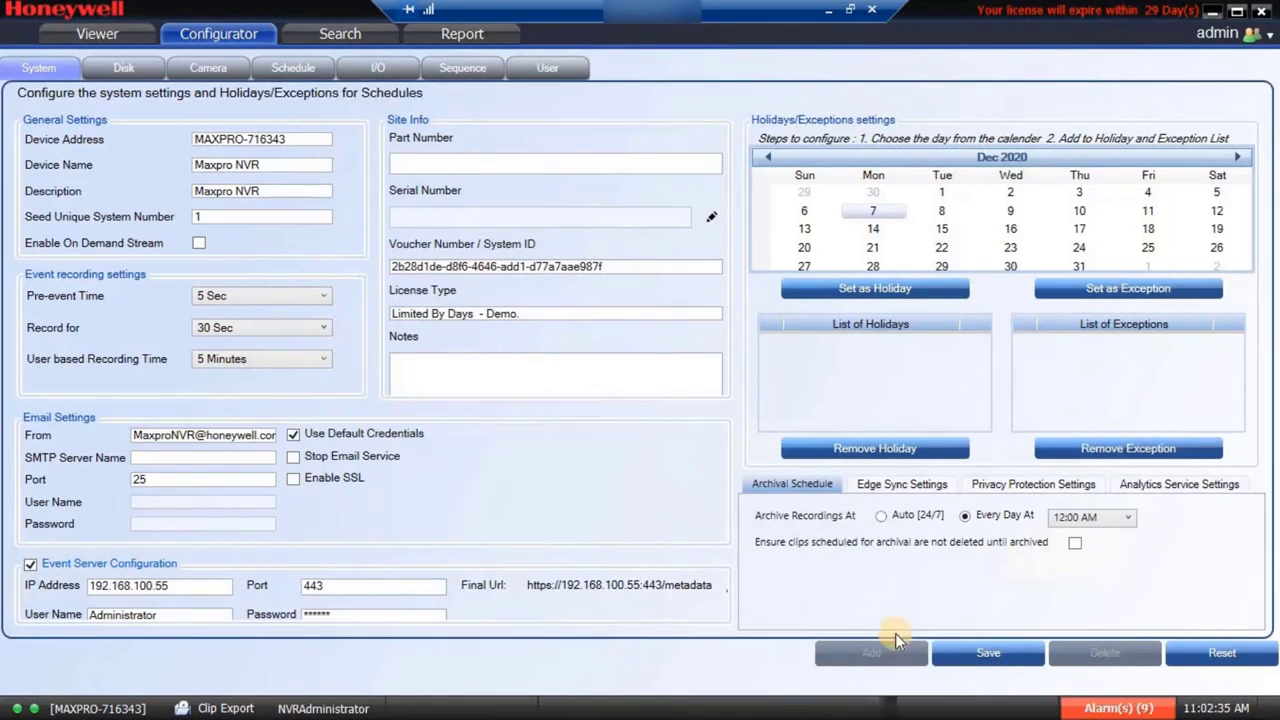
click(986, 652)
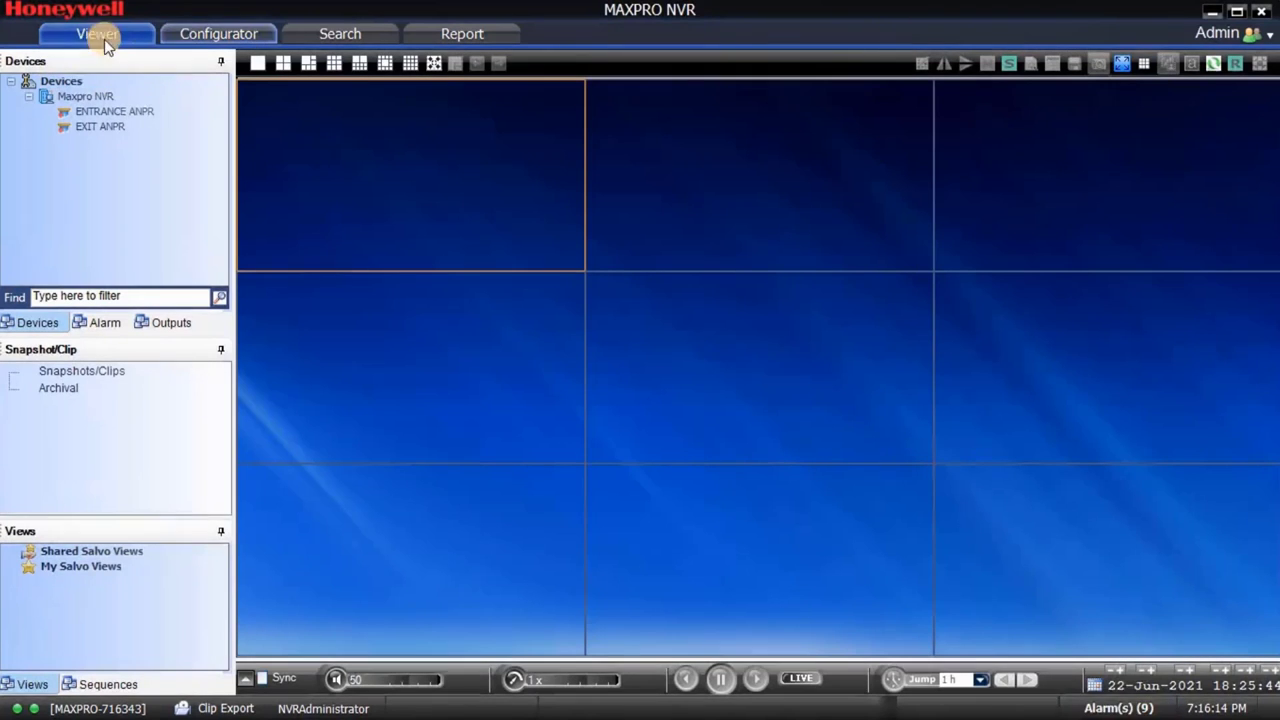
Step: Put ENTRANCE ANPR in the top-left tile and play back its recording from about 18:02
click(100, 111)
drag(100, 111, 388, 153)
click(248, 680)
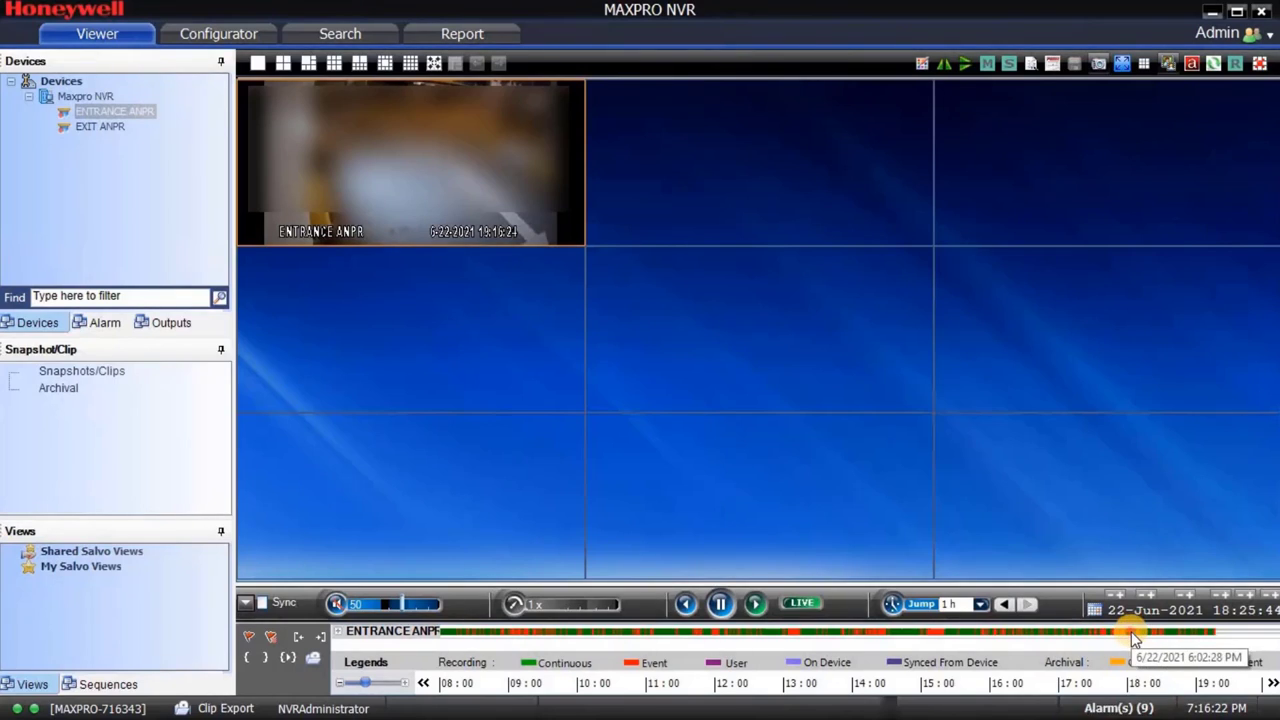
click(1134, 633)
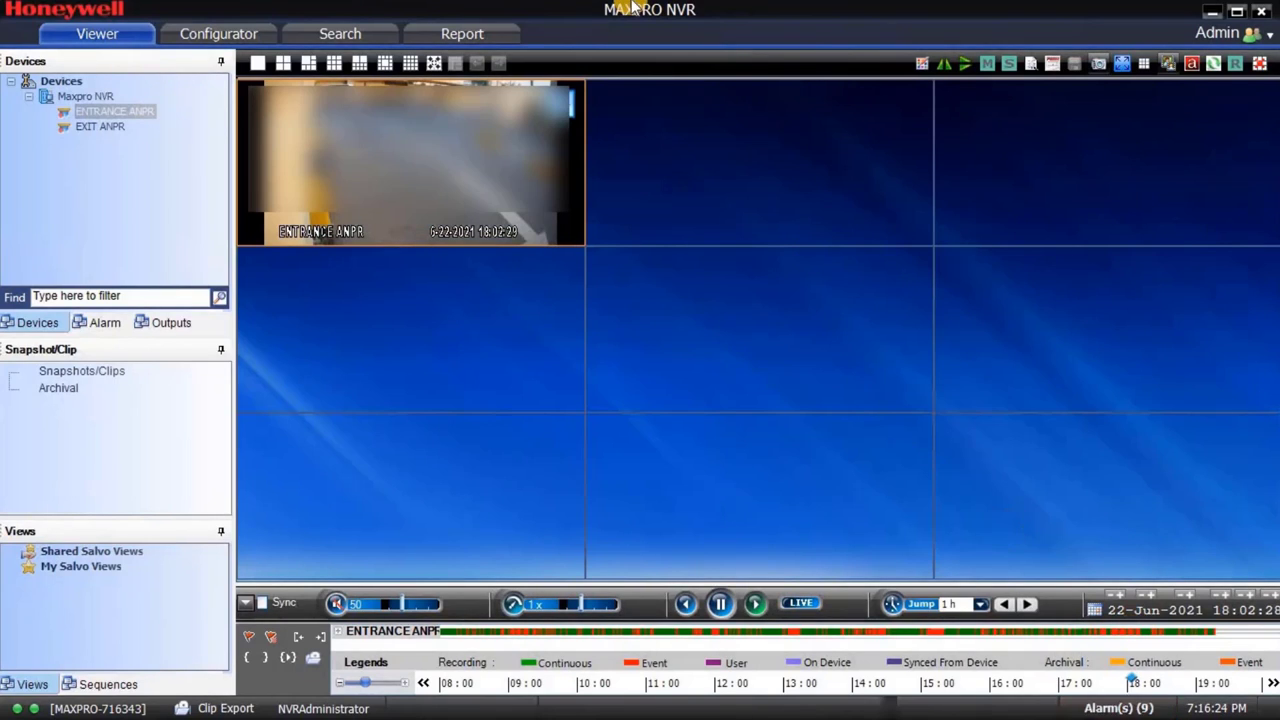
Step: Minimise the remote NVR session and run MAXPRO VMS as administrator
mouse_move(913, 8)
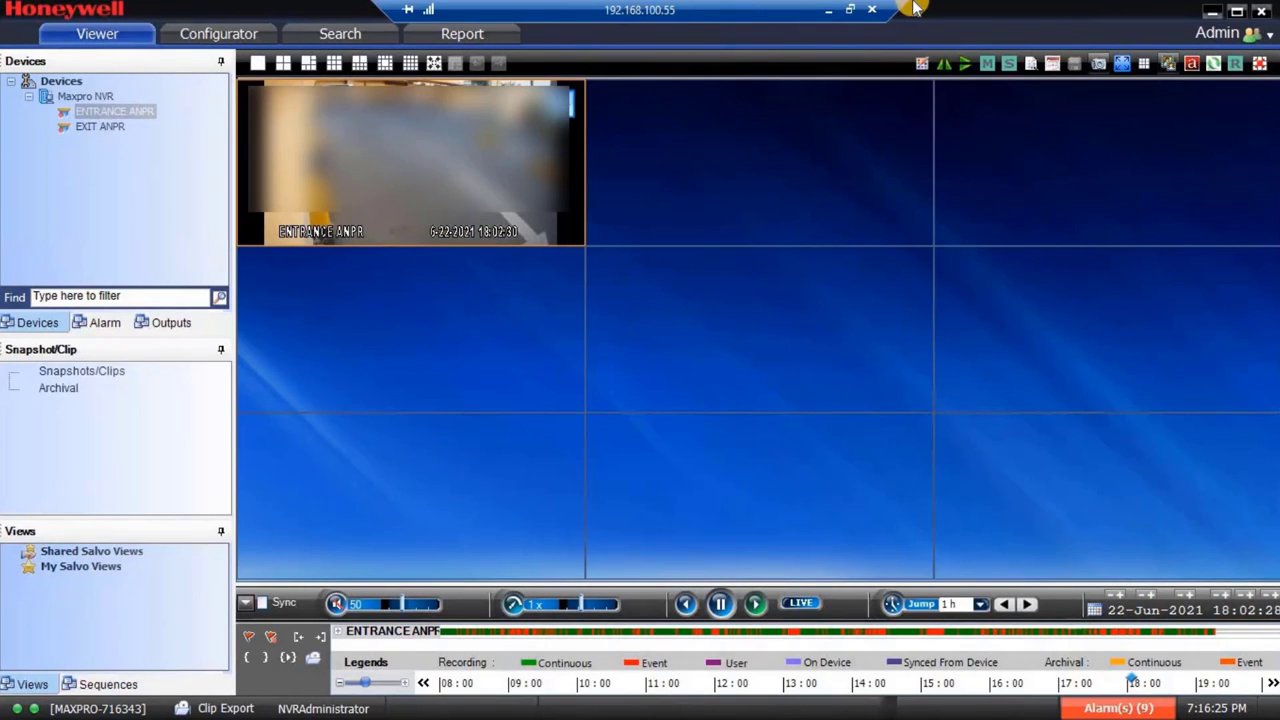
click(828, 9)
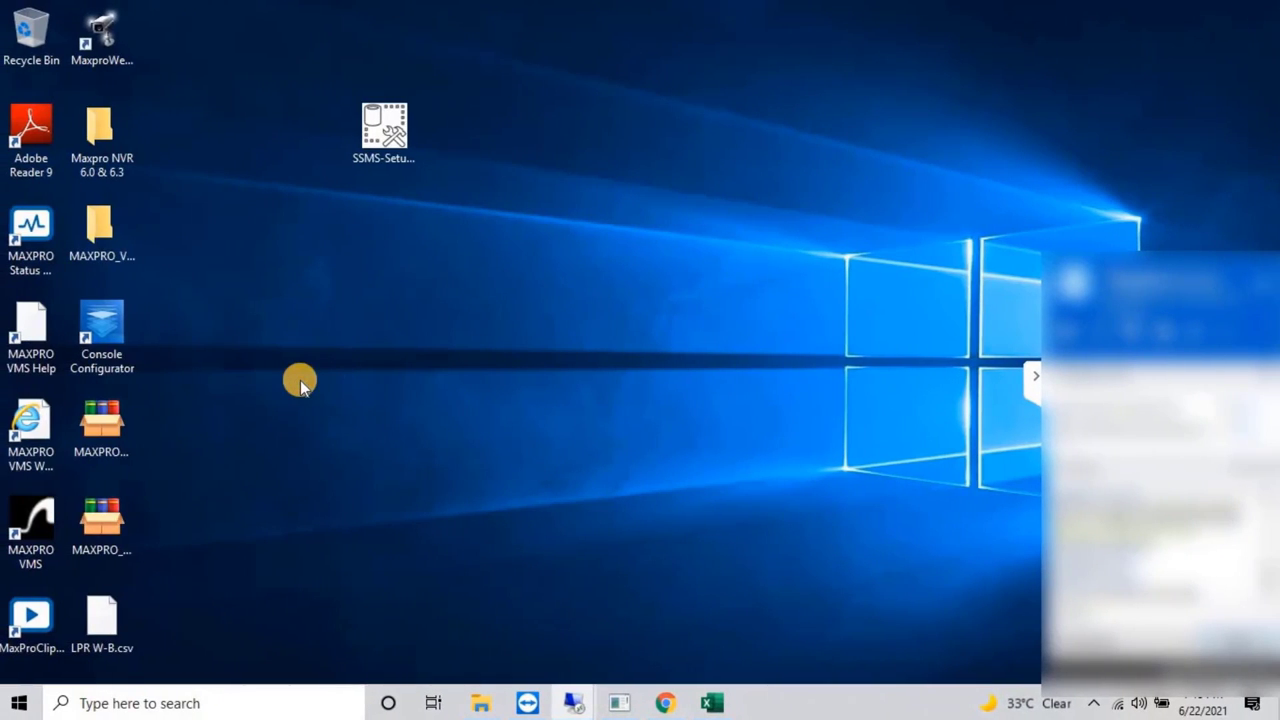
right_click(34, 510)
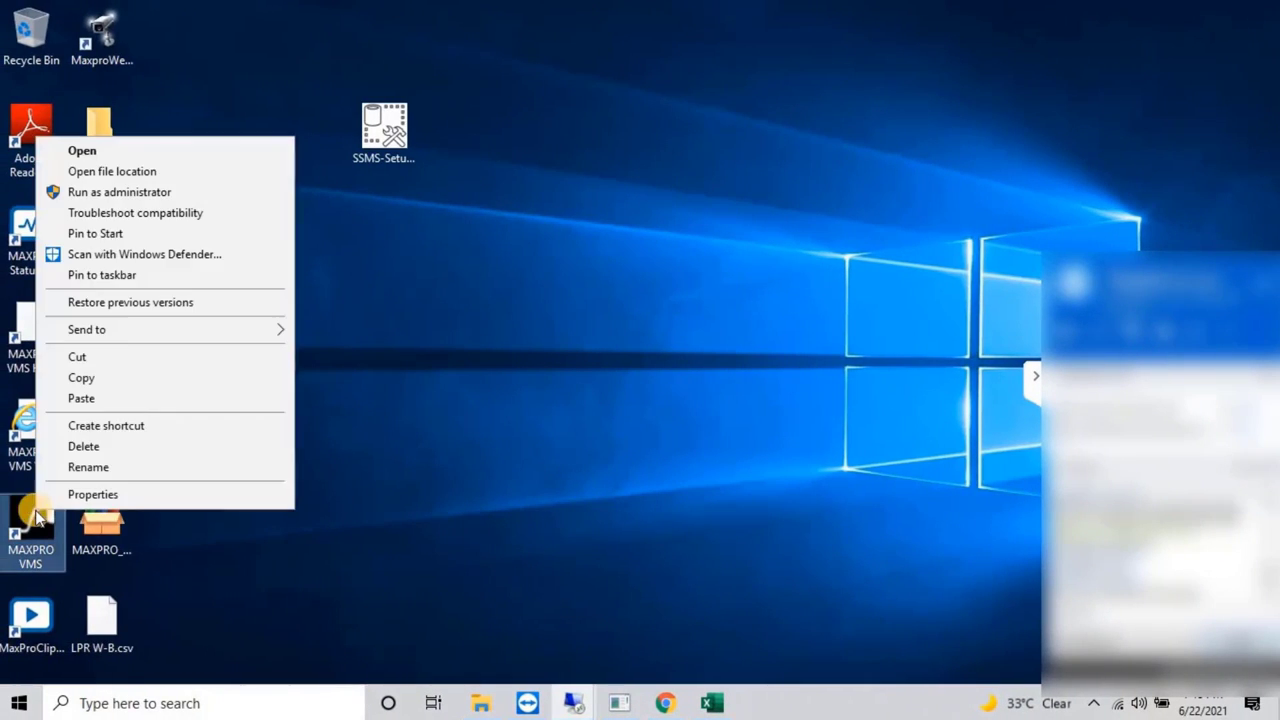
click(92, 191)
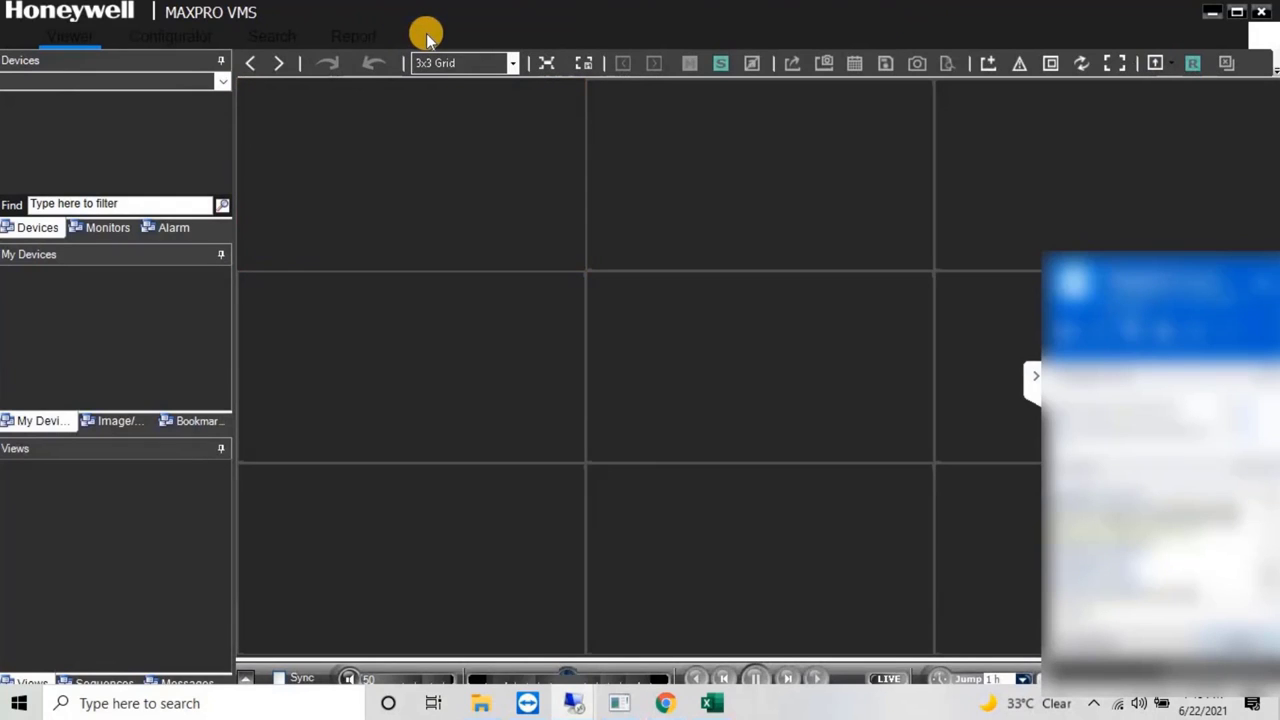
Step: Show the LPR feed listing ENTRANCE ANPR plate reads such as 012345 and 01234
click(426, 36)
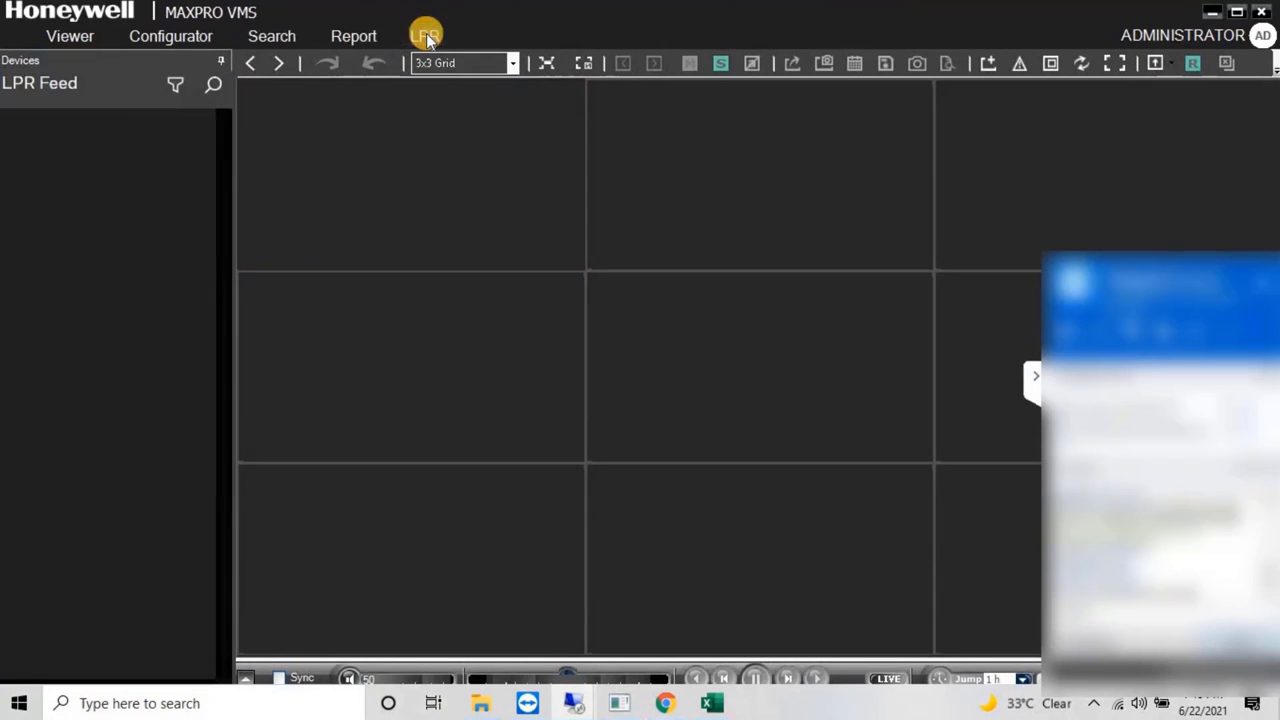
mouse_move(1023, 8)
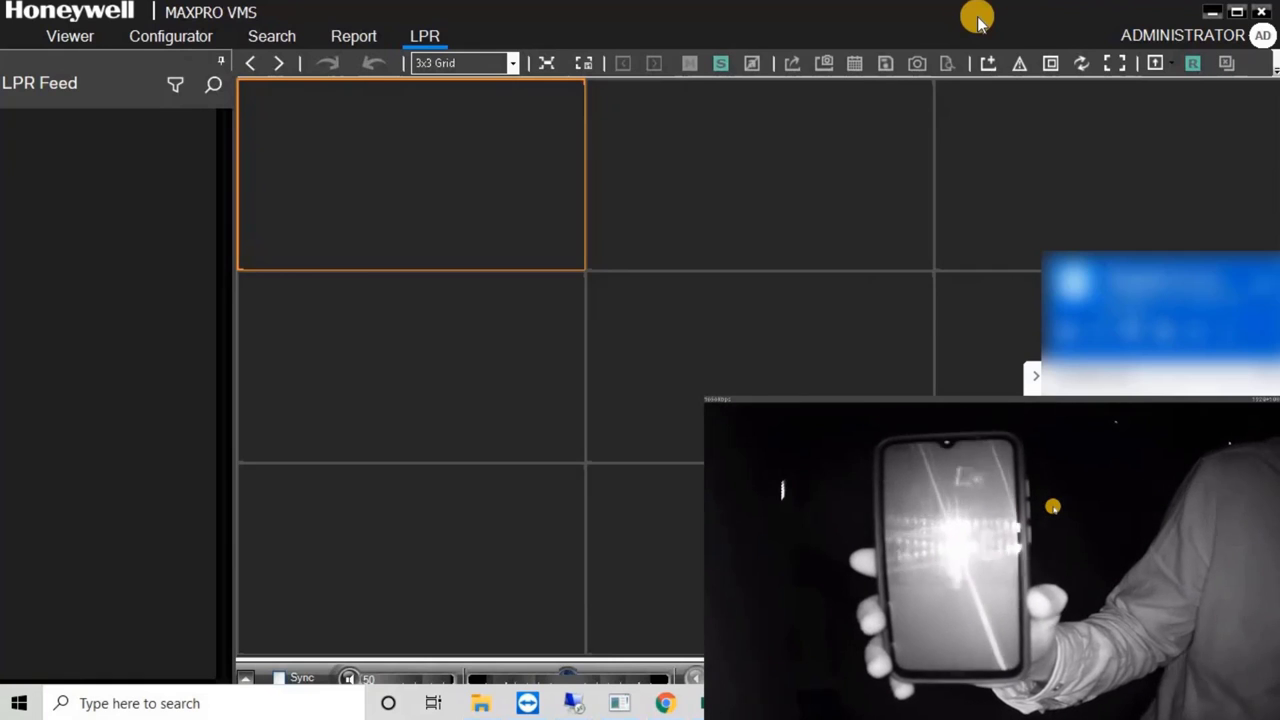
mouse_move(771, 8)
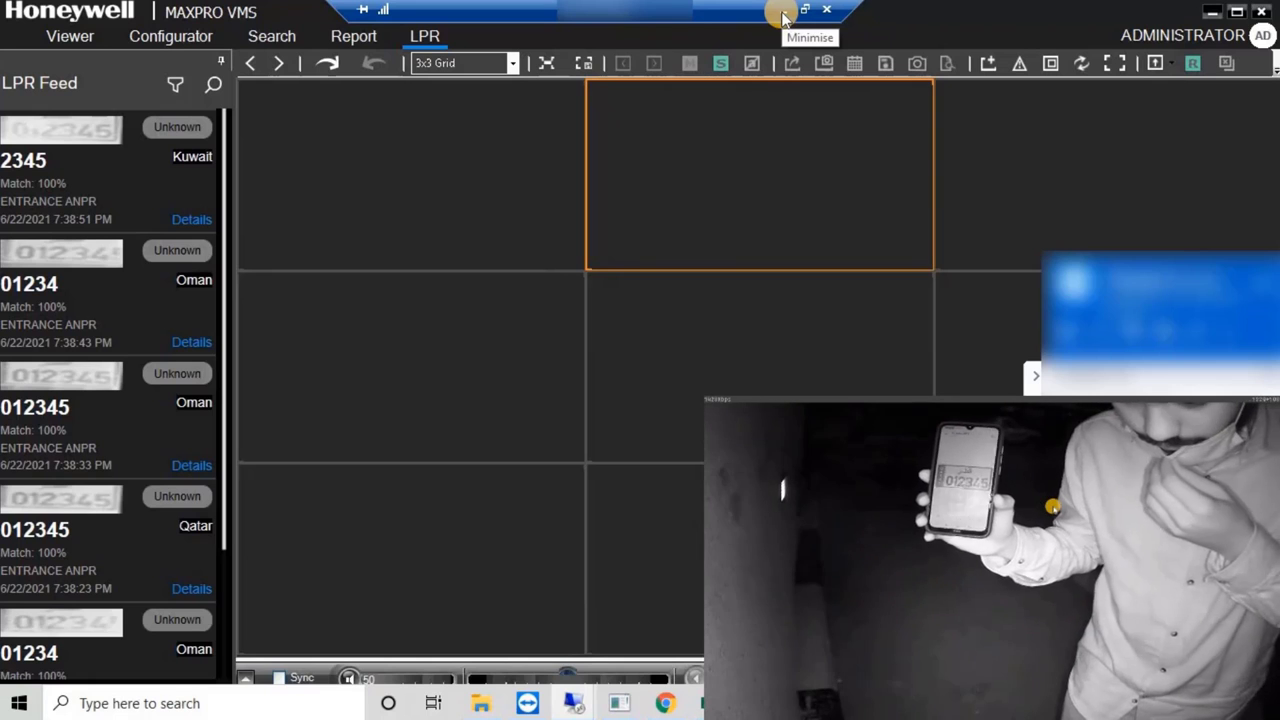
Step: Clear the empty tile and drag the 01234 plate read into the top-left cell to play its footage
drag(211, 194, 237, 147)
mouse_move(850, 8)
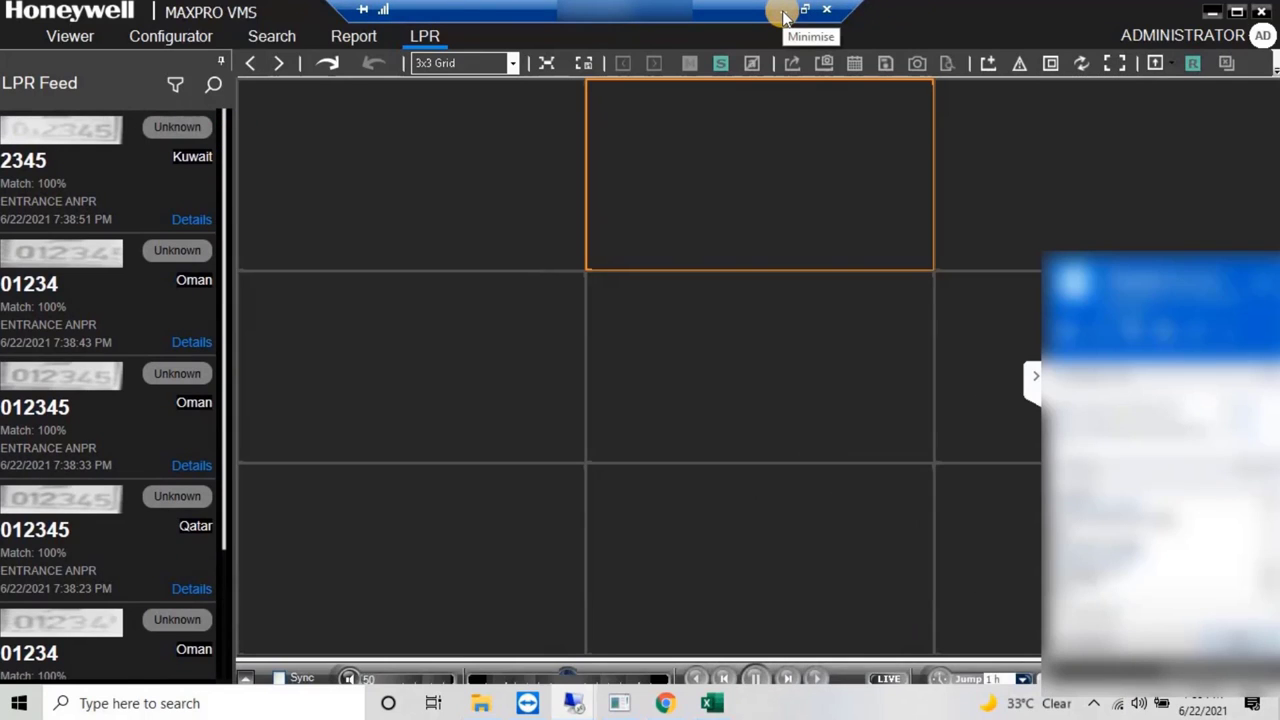
click(30, 135)
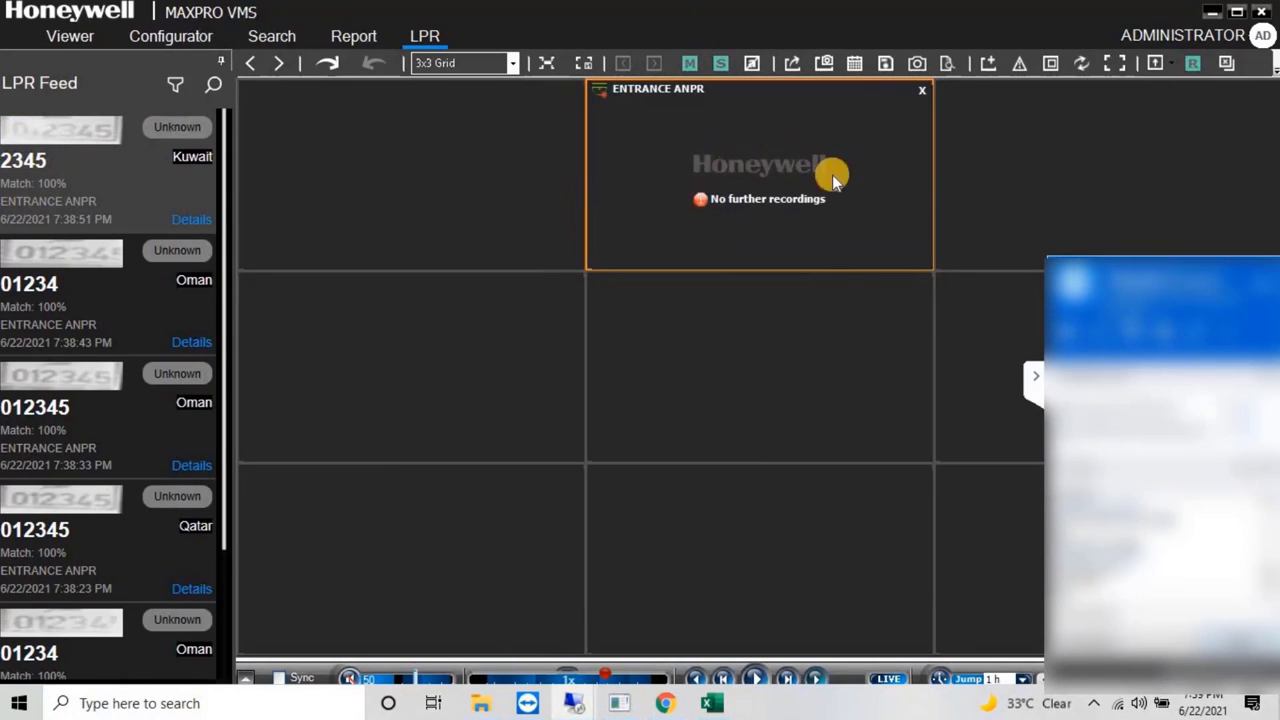
click(920, 91)
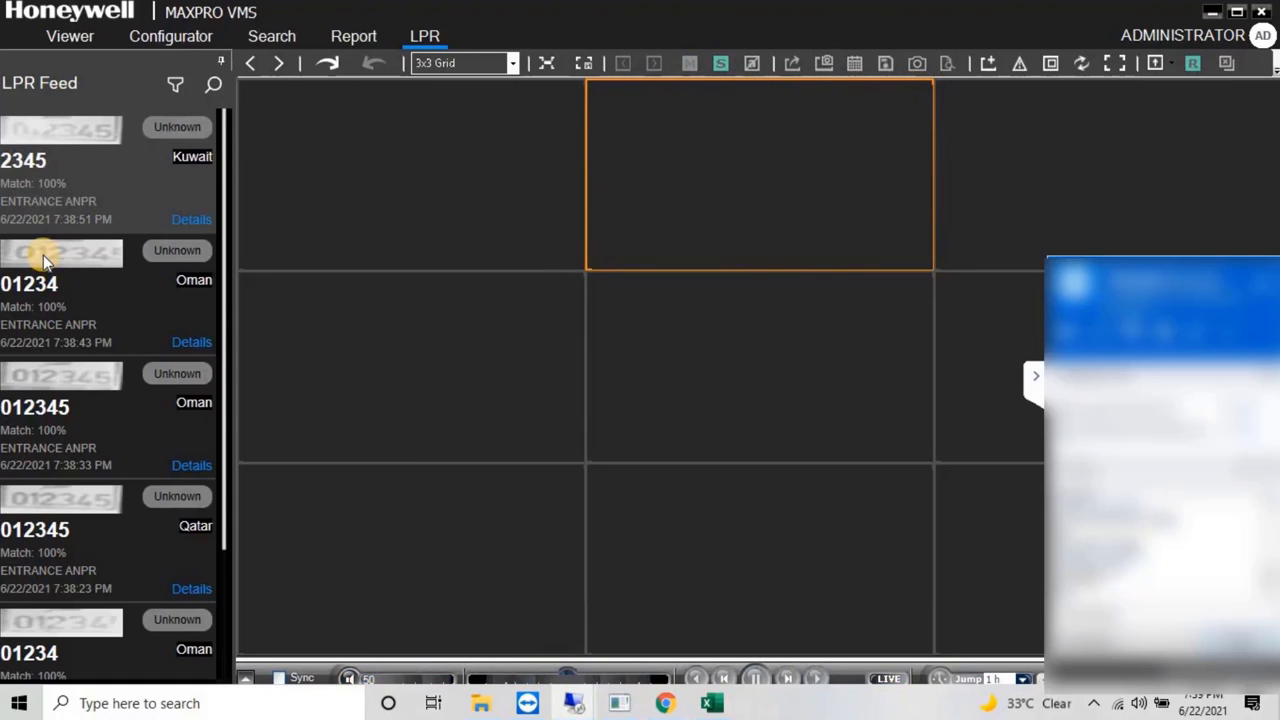
drag(44, 260, 376, 152)
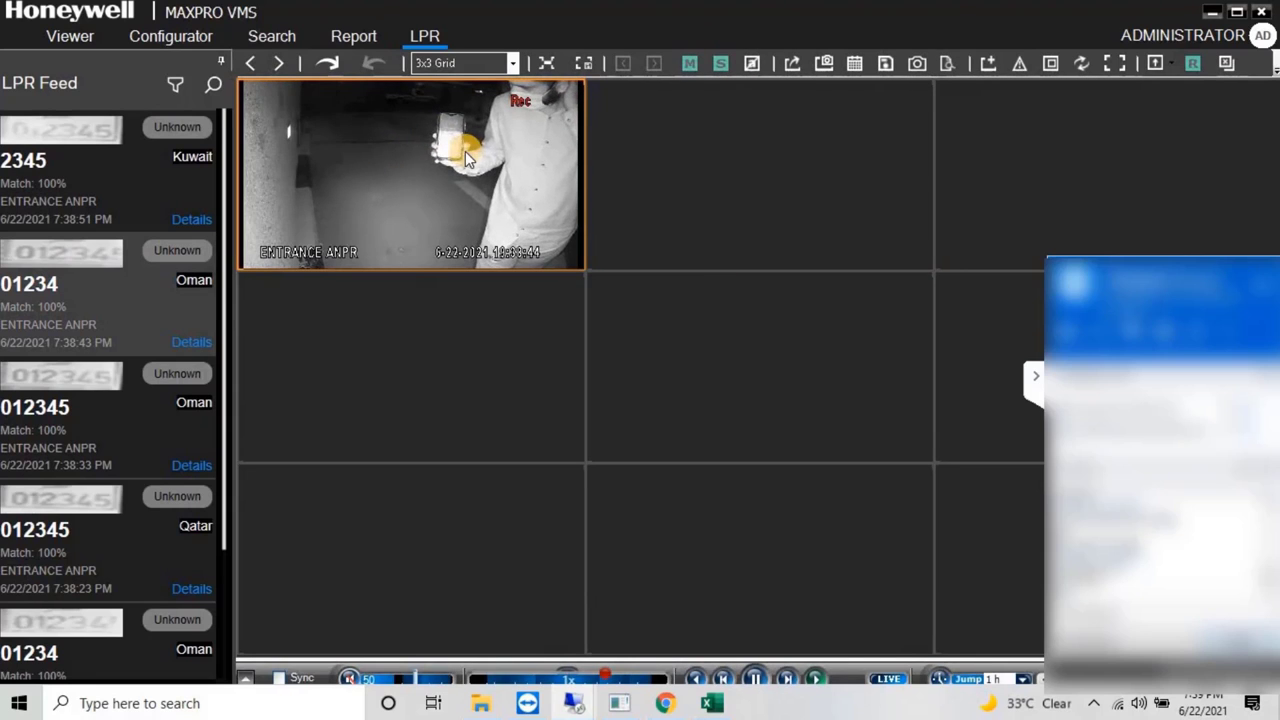